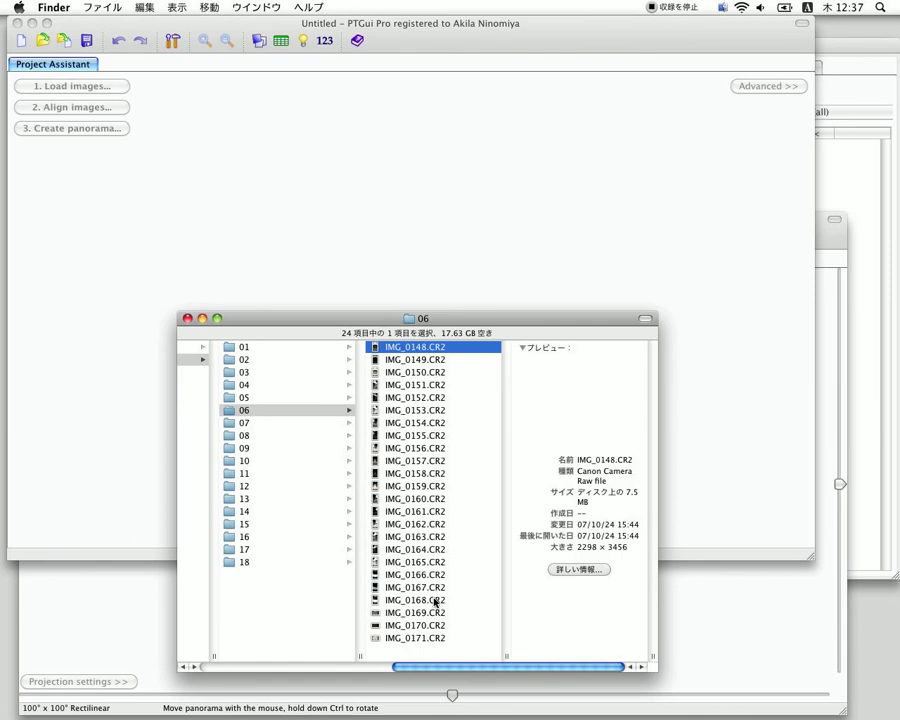
- Load images IMG_0148.CR2 through IMG_0168.CR2 from folder 06 into the project and save it in that folder as 06.pts
left_click_drag(413, 350, 412, 278)
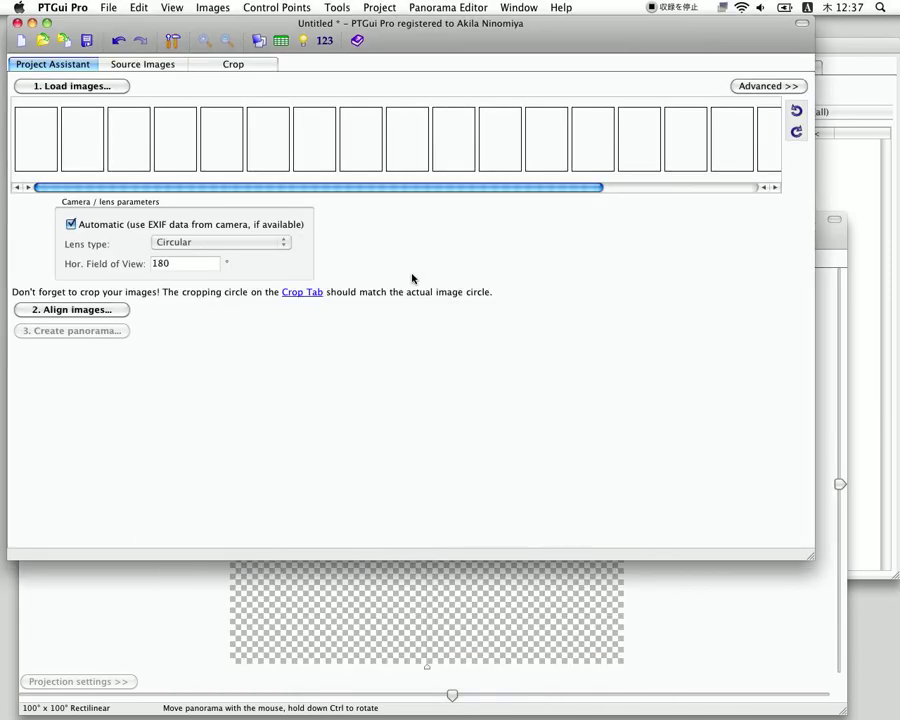
left_click(107, 8)
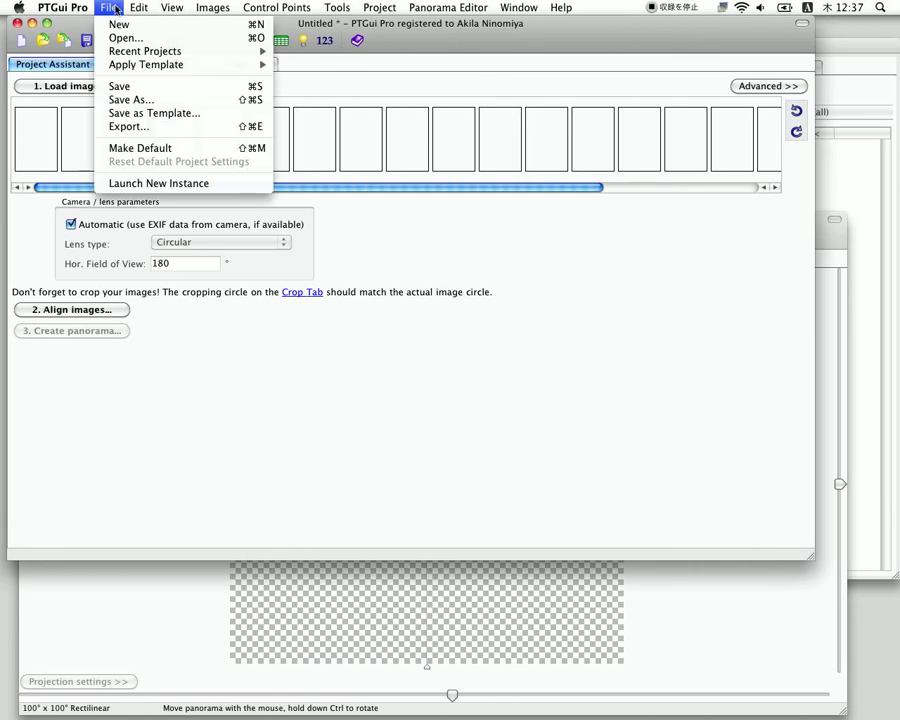
left_click(116, 86)
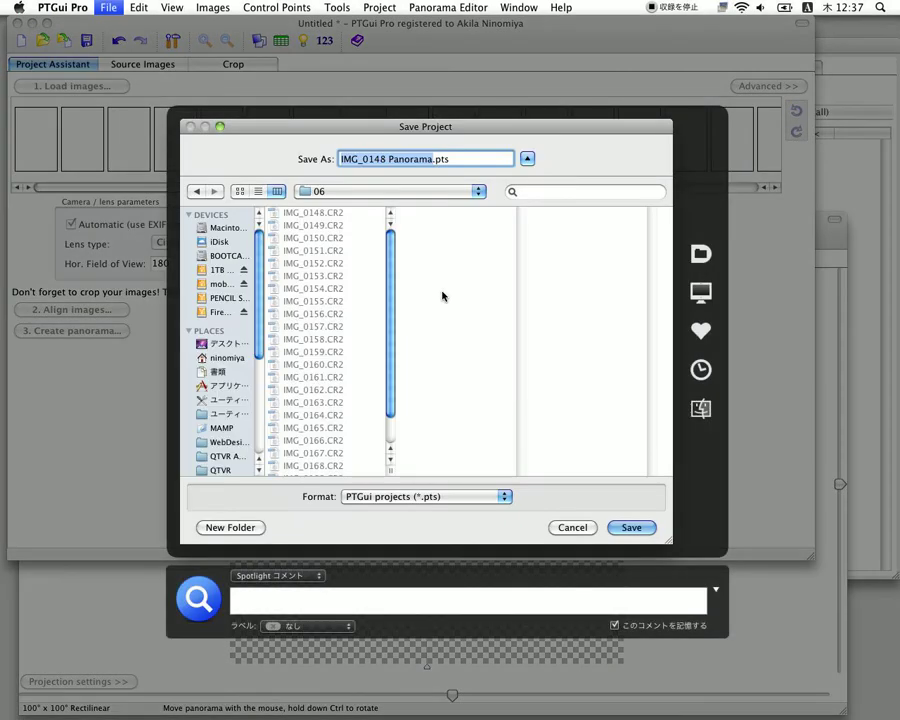
type("06")
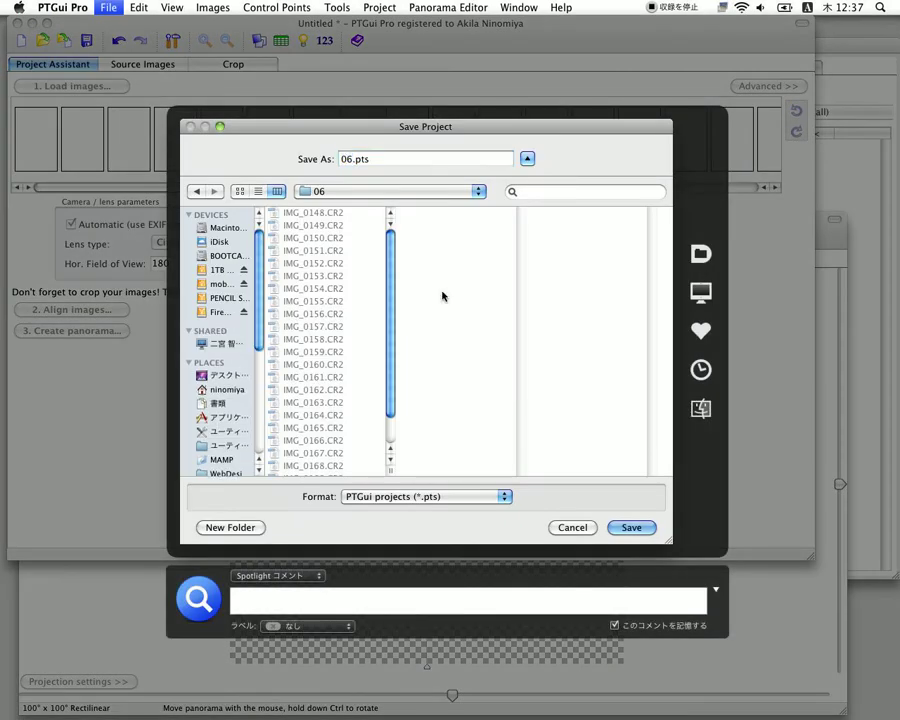
key("Return")
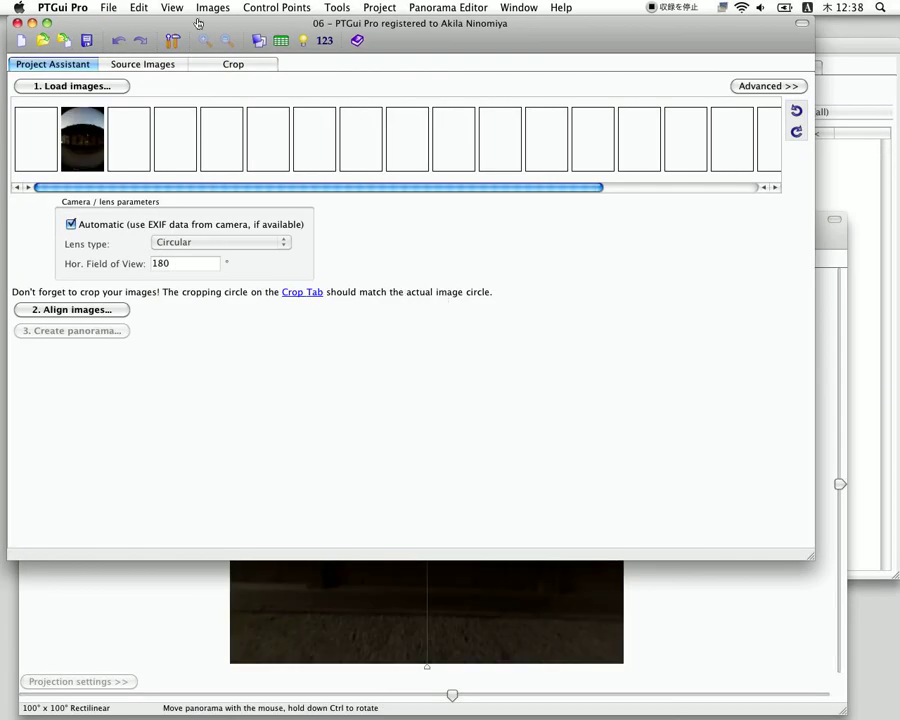
- Apply the template 下鴨神社.pts from the PTGui Templates folder to the project
left_click(107, 7)
mouse_move(200, 64)
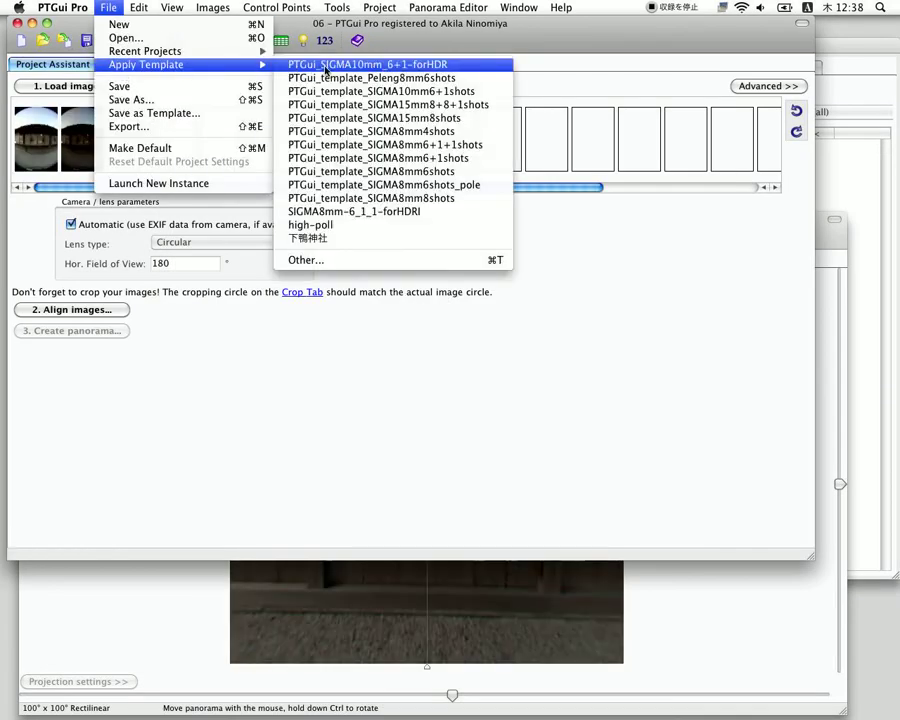
left_click(313, 260)
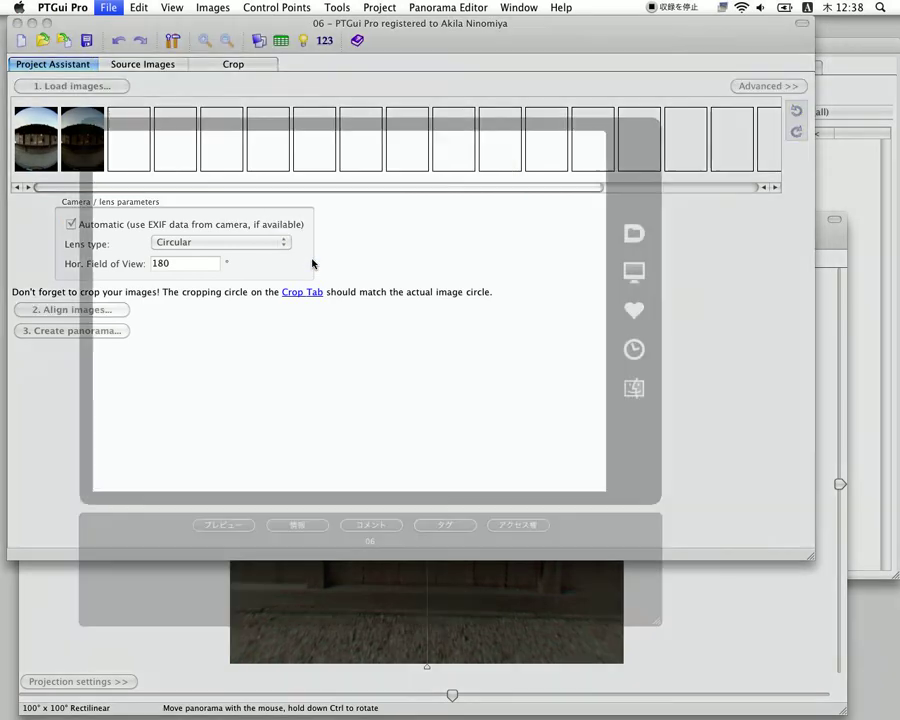
left_click(360, 359)
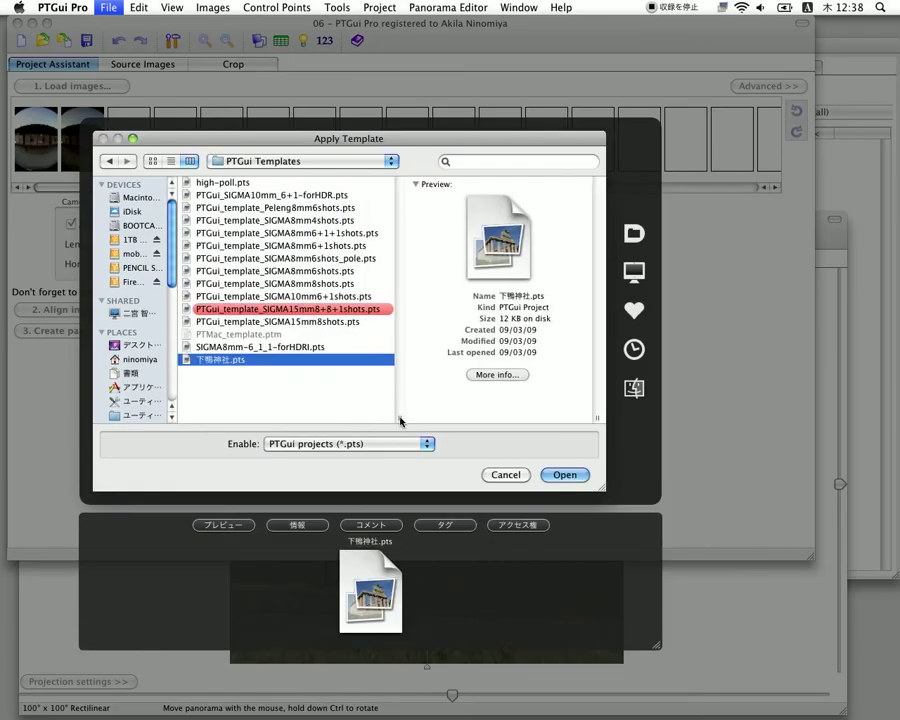
left_click_drag(398, 422, 416, 420)
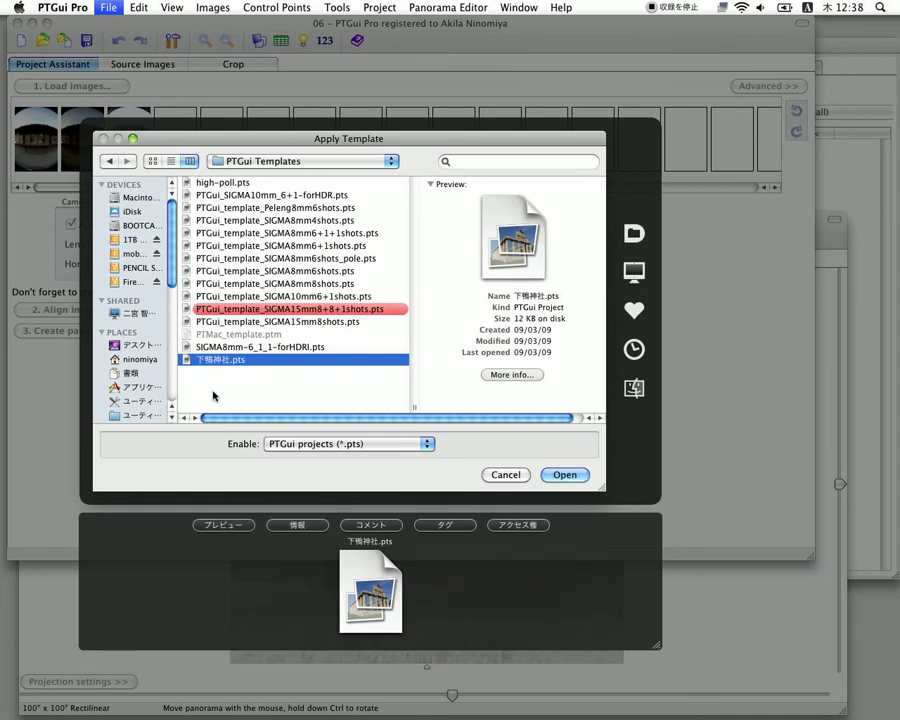
left_click(564, 474)
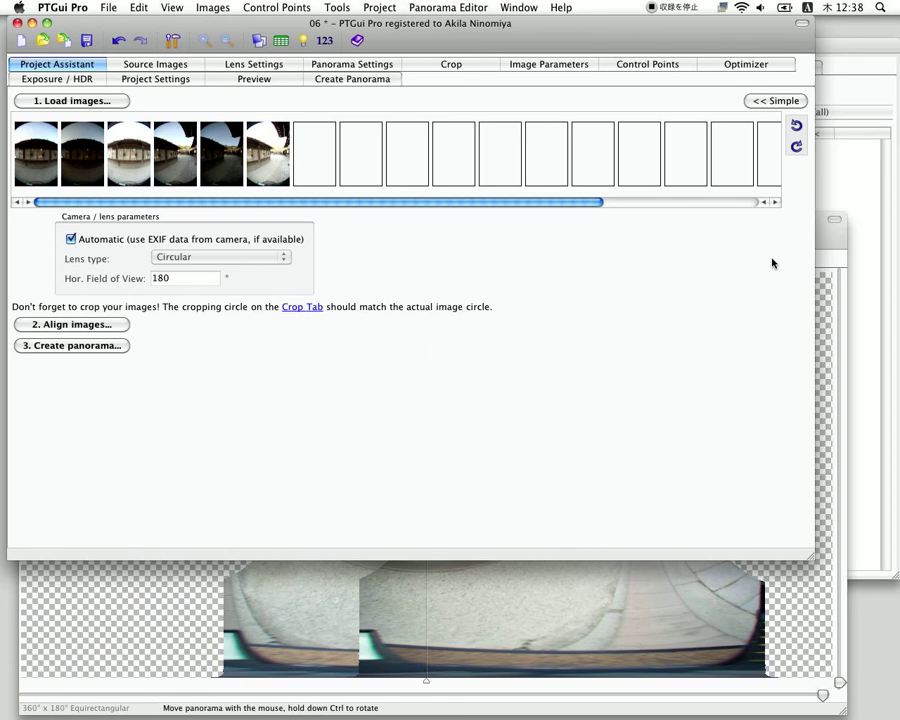
- Align the images with HDR mode enabled, the bracketed images linked, and Exposure Fusion as the HDR method
left_click(826, 248)
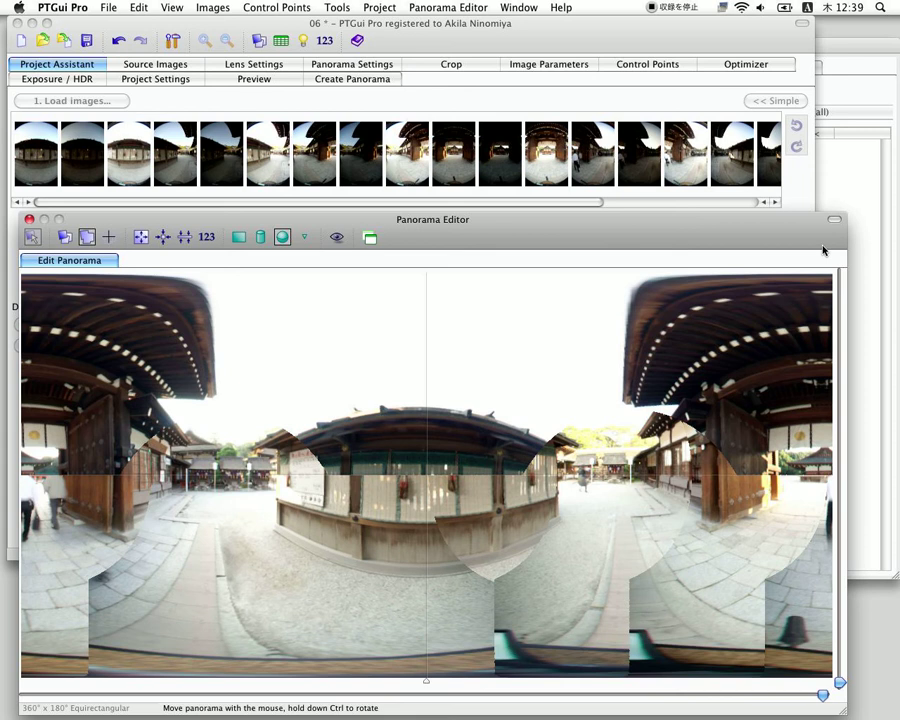
left_click(790, 196)
left_click(115, 327)
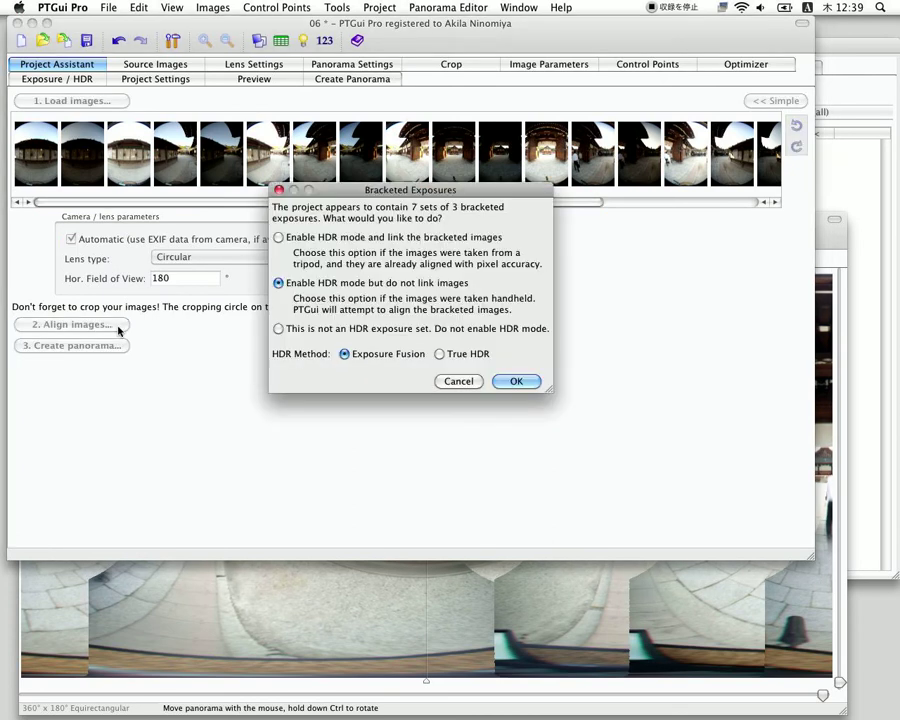
left_click(292, 237)
left_click(512, 381)
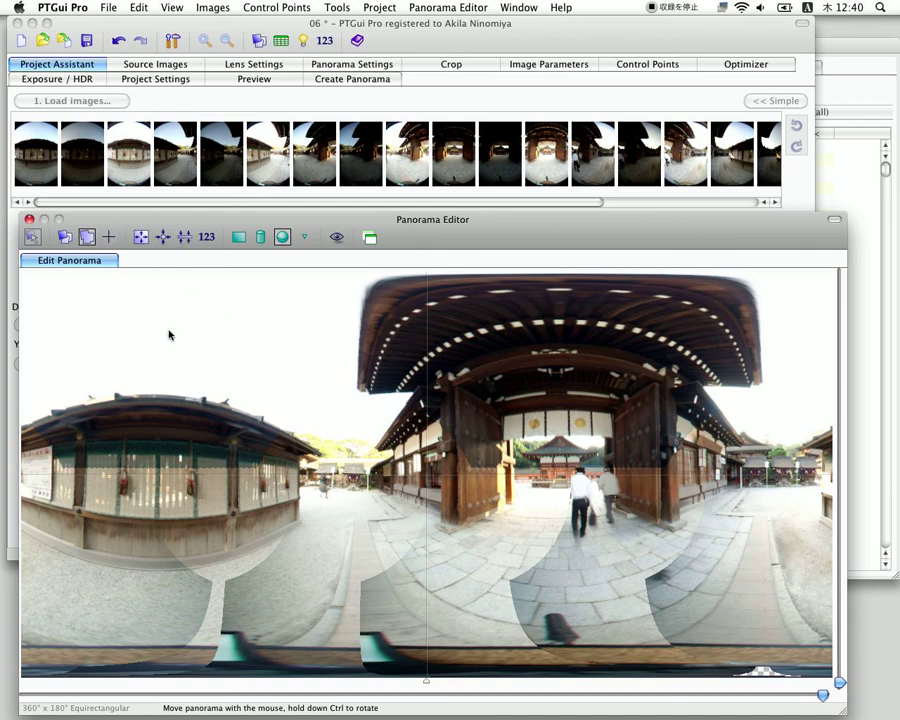
- Centre the panorama on the opening of the gate and realign the control points
left_click(108, 237)
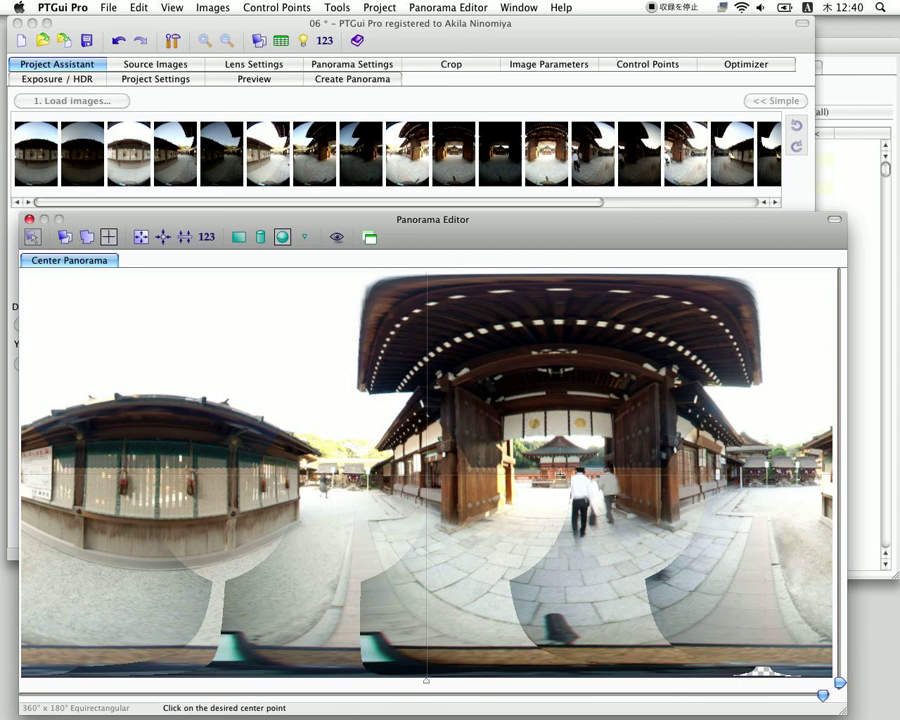
left_click(559, 476)
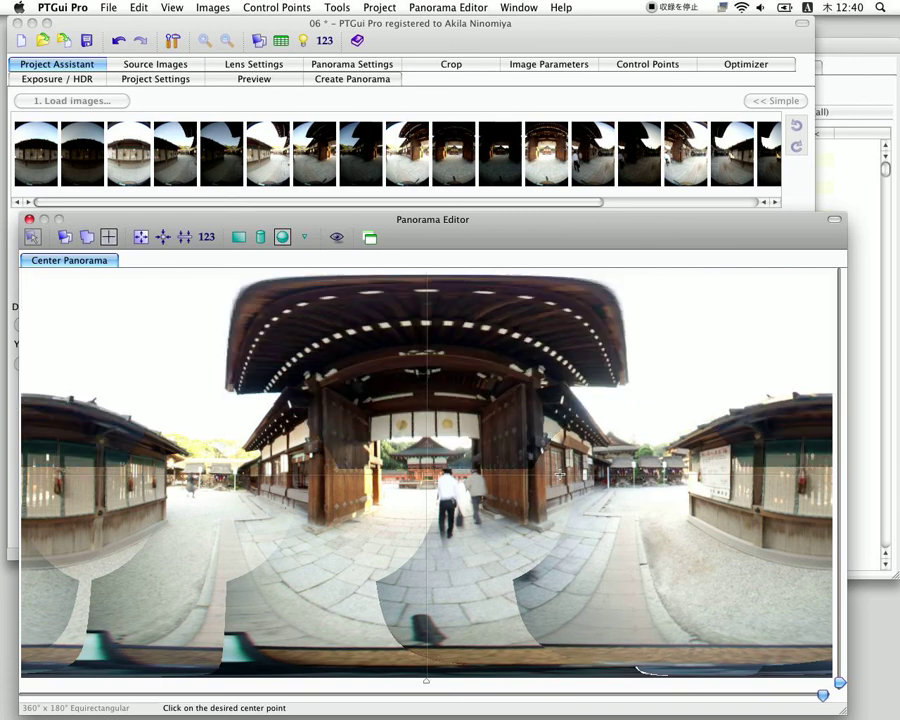
left_click(299, 8)
left_click(289, 162)
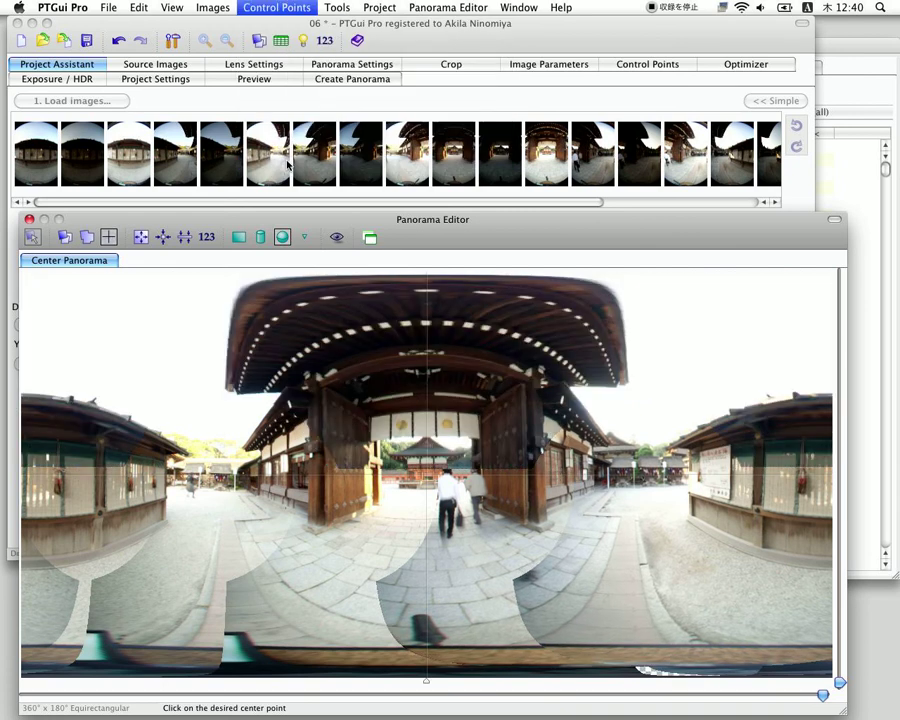
left_click(641, 283)
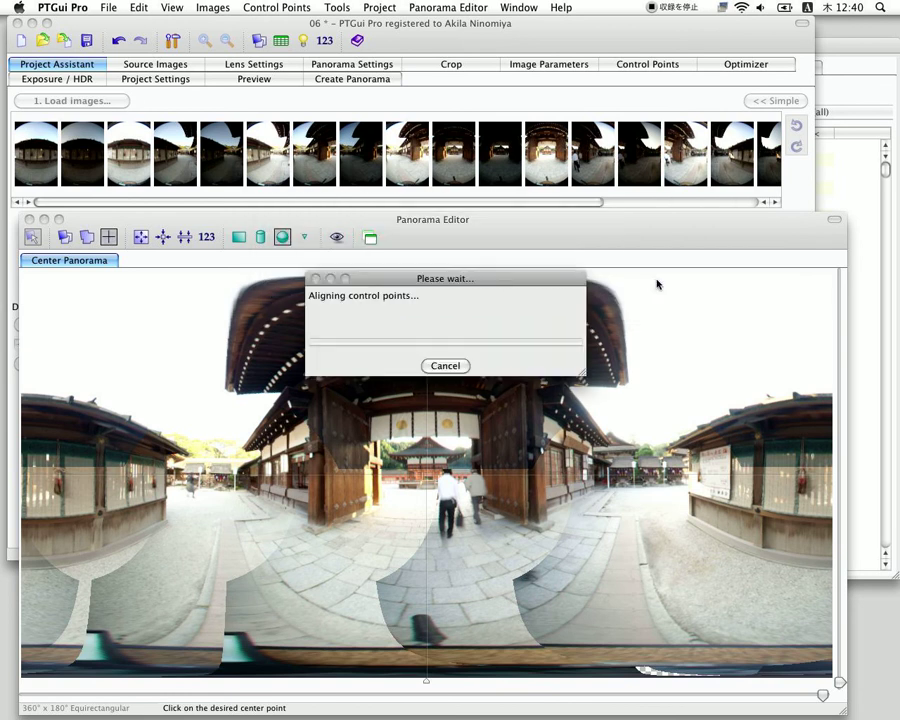
left_click(514, 421)
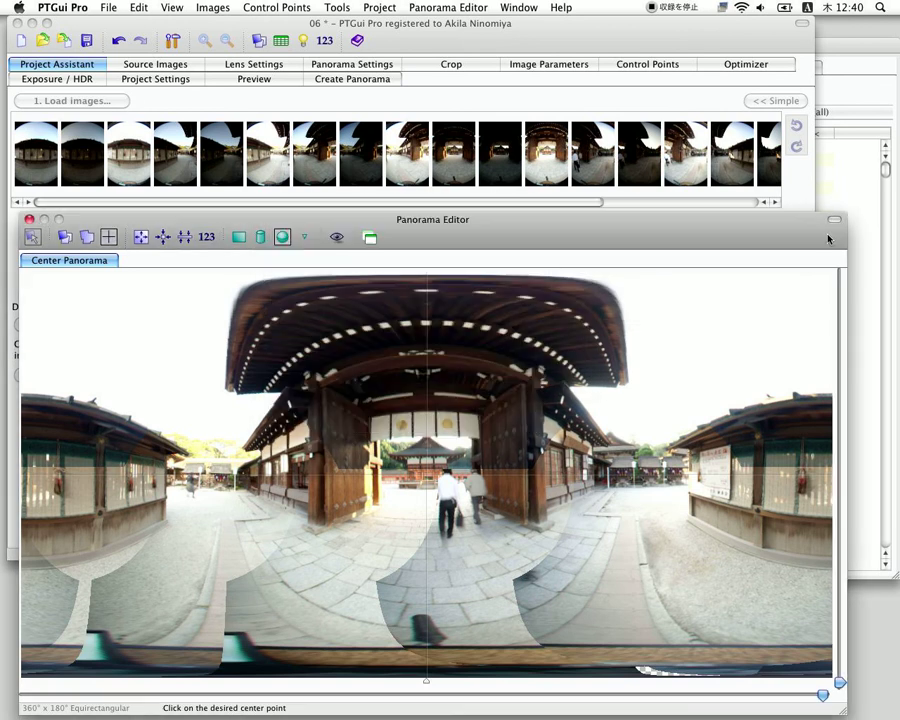
- Delete all control points with a distance above 5 from the control point table
key("super+b")
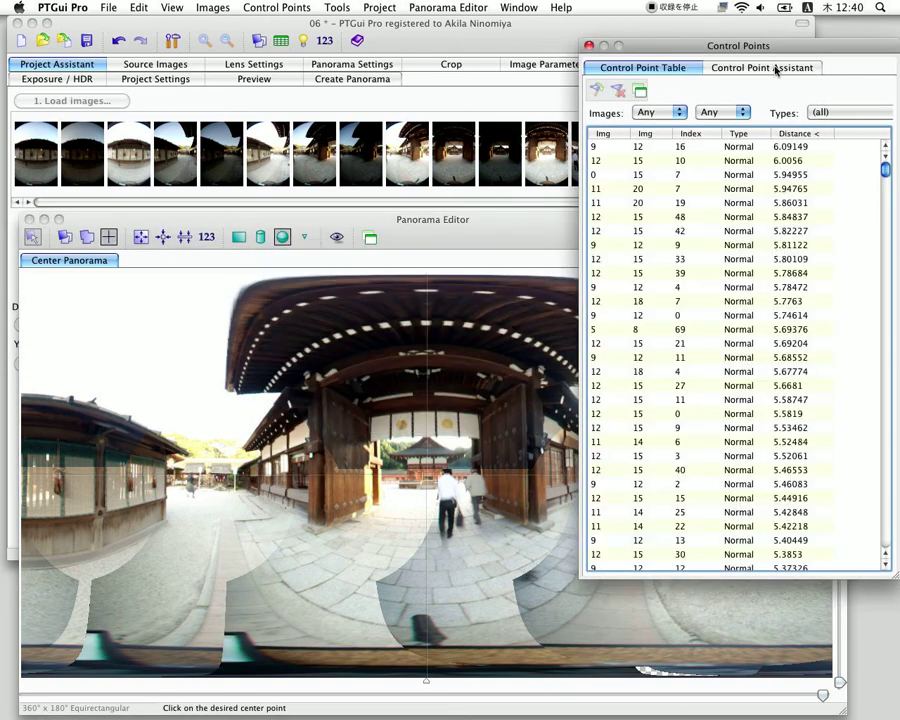
left_click(787, 147)
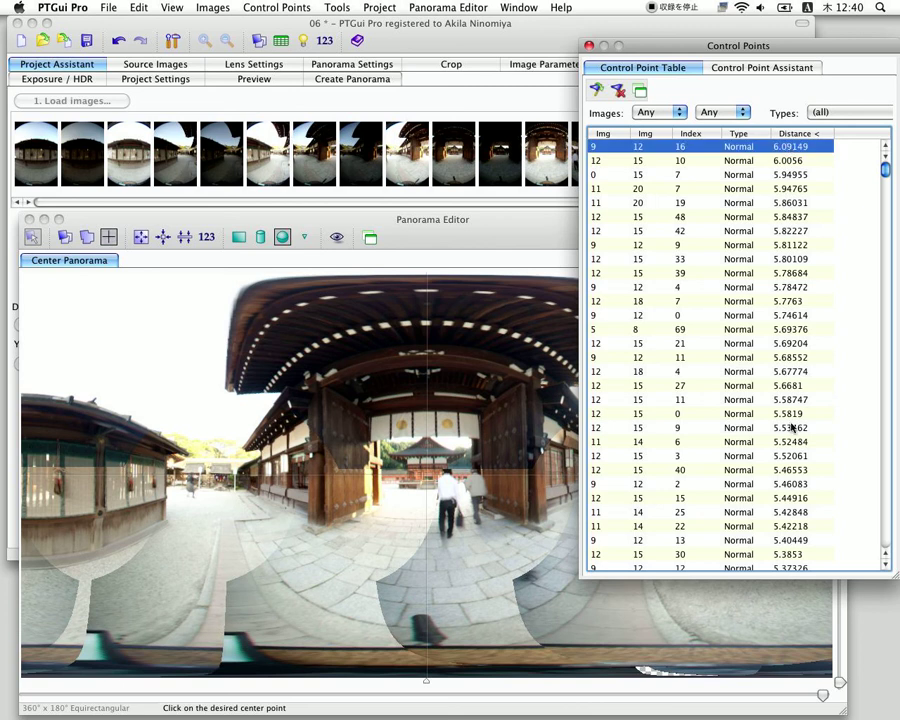
left_click(884, 506)
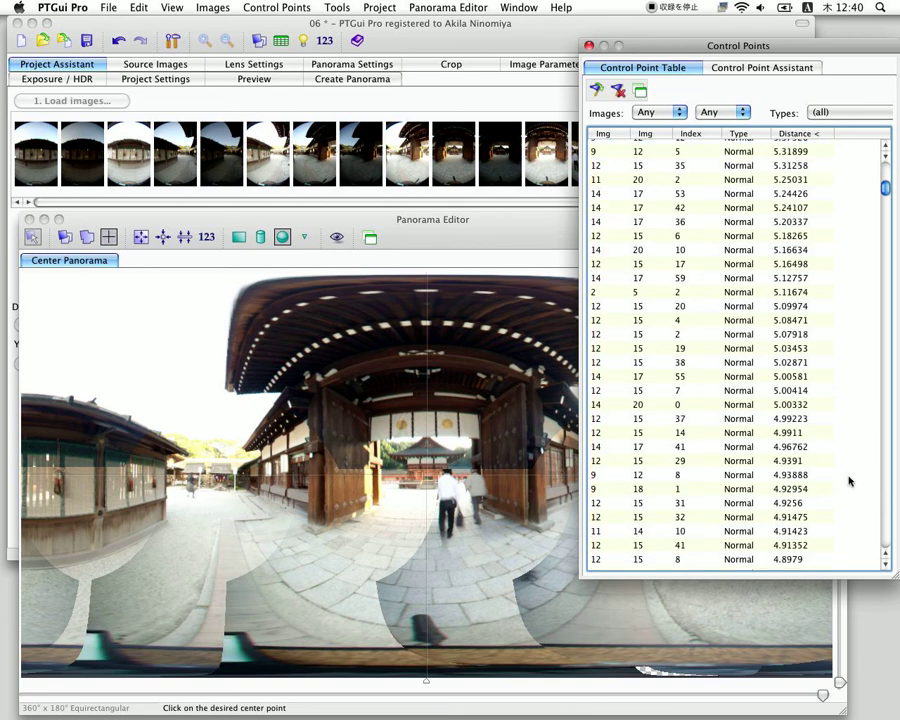
left_click(800, 404, "shift")
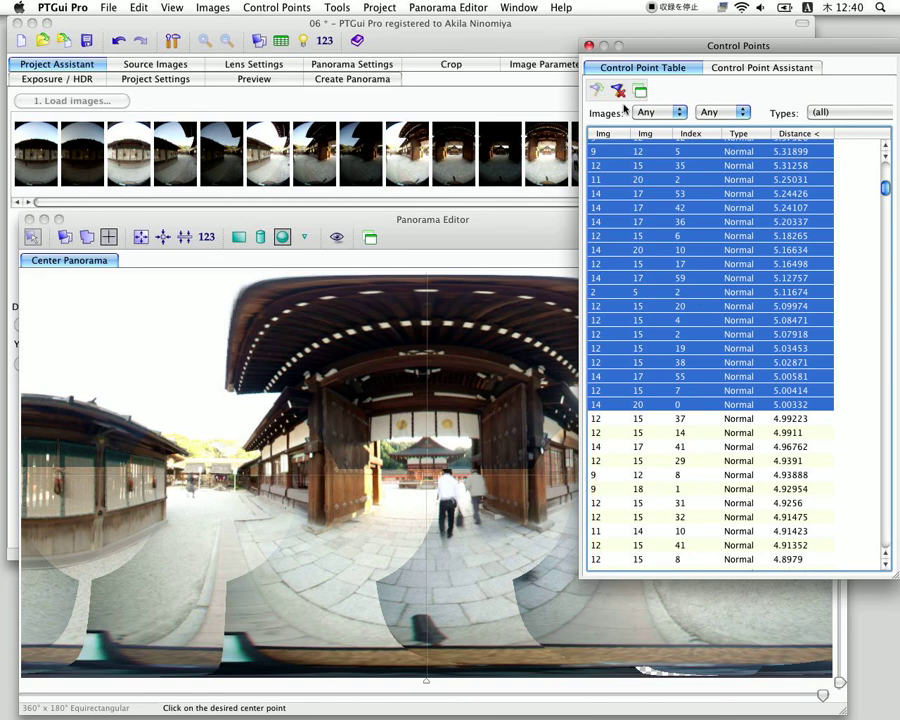
key("Delete")
- Show the advanced optimizer settings, run the PTGui optimizer on the project, and check the resulting panorama
left_click(400, 68)
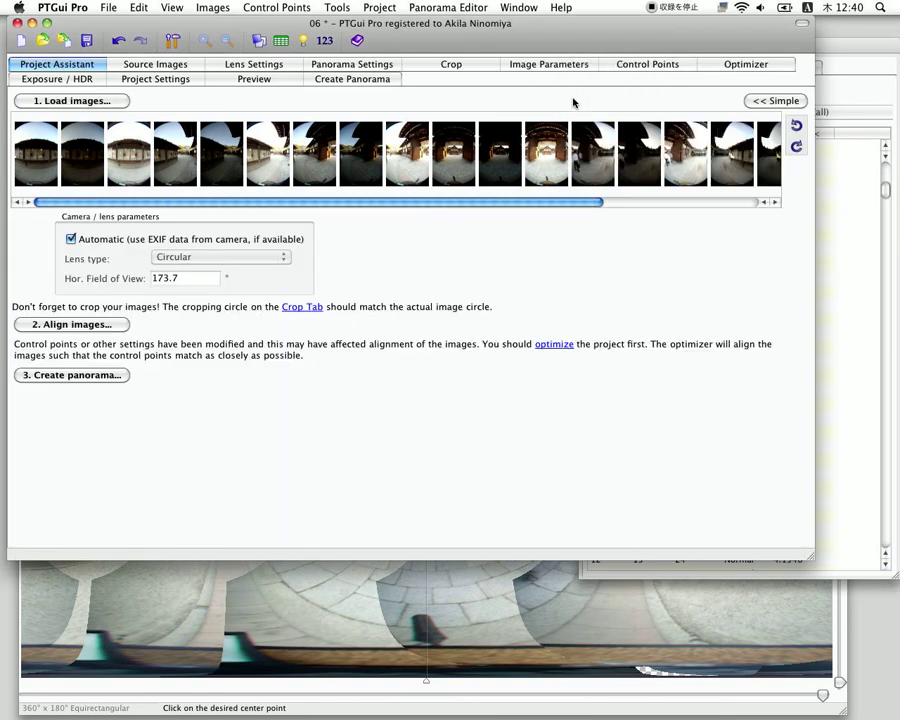
left_click(736, 66)
left_click(74, 132)
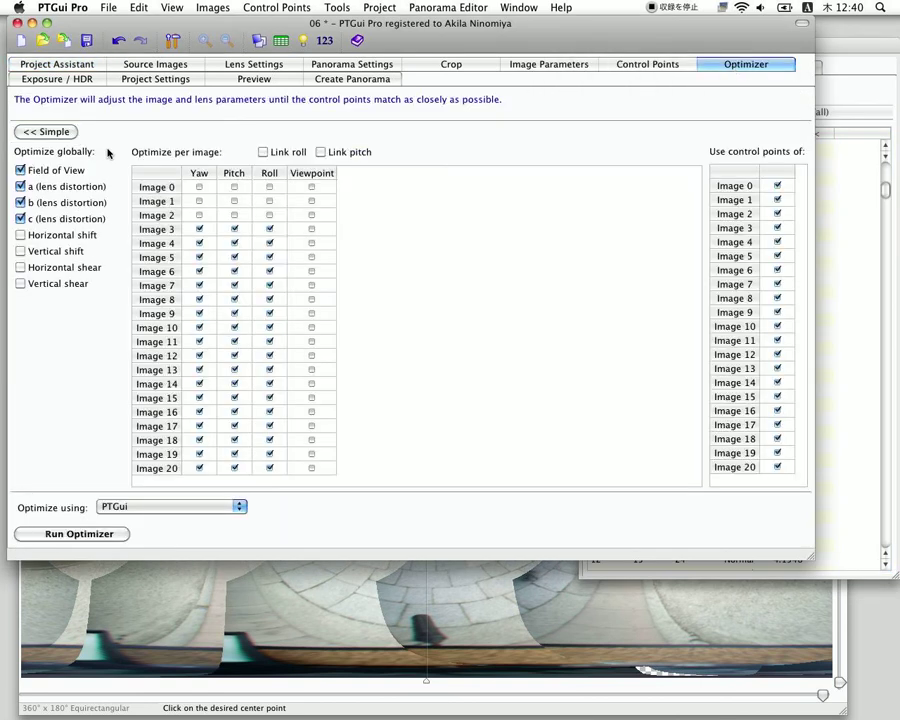
left_click(116, 533)
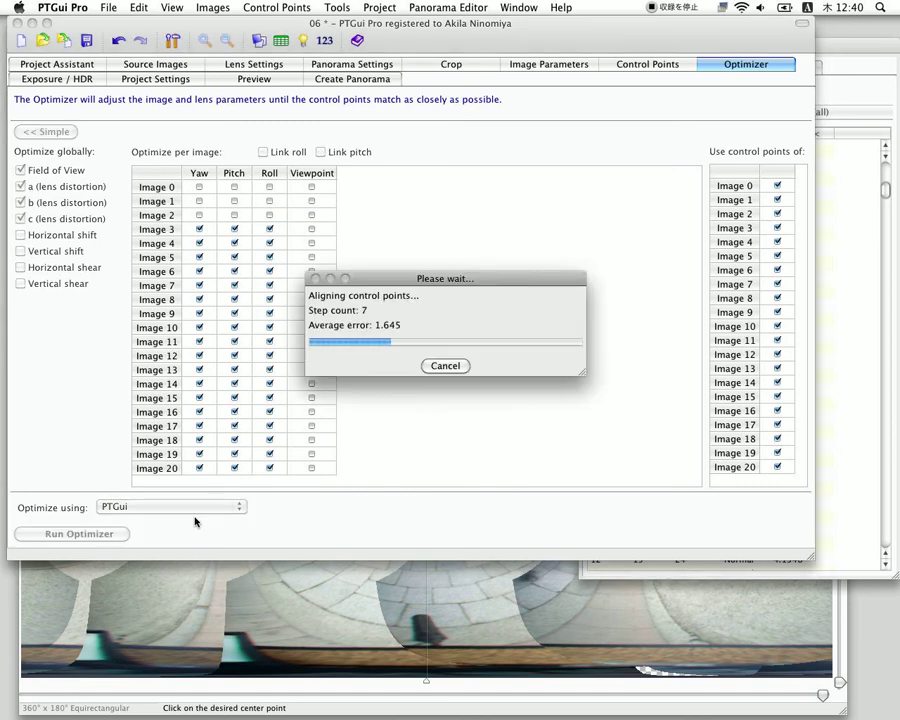
left_click(503, 420)
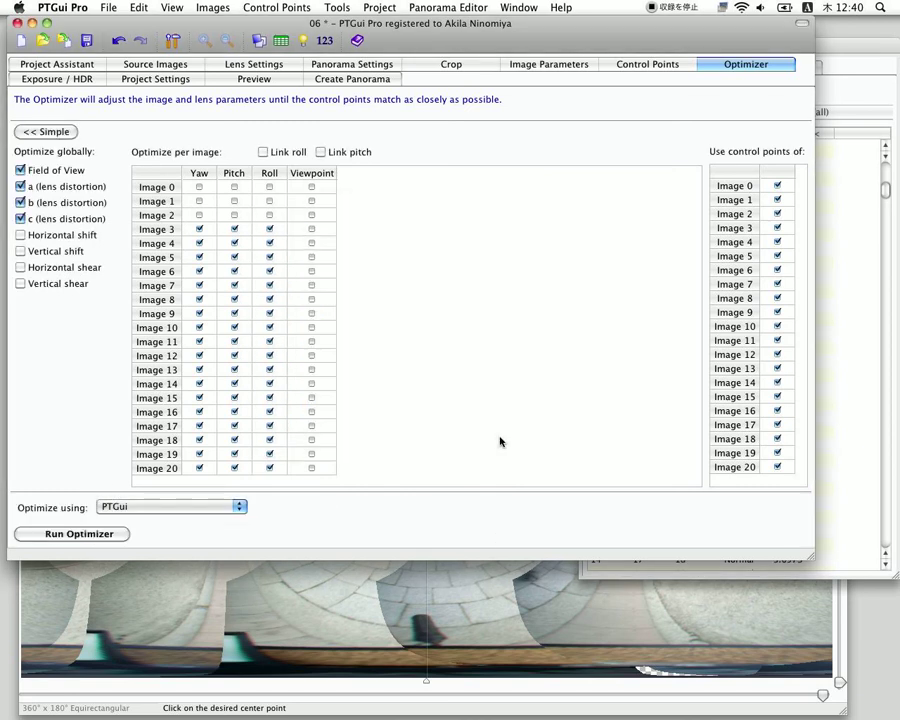
left_click(497, 601)
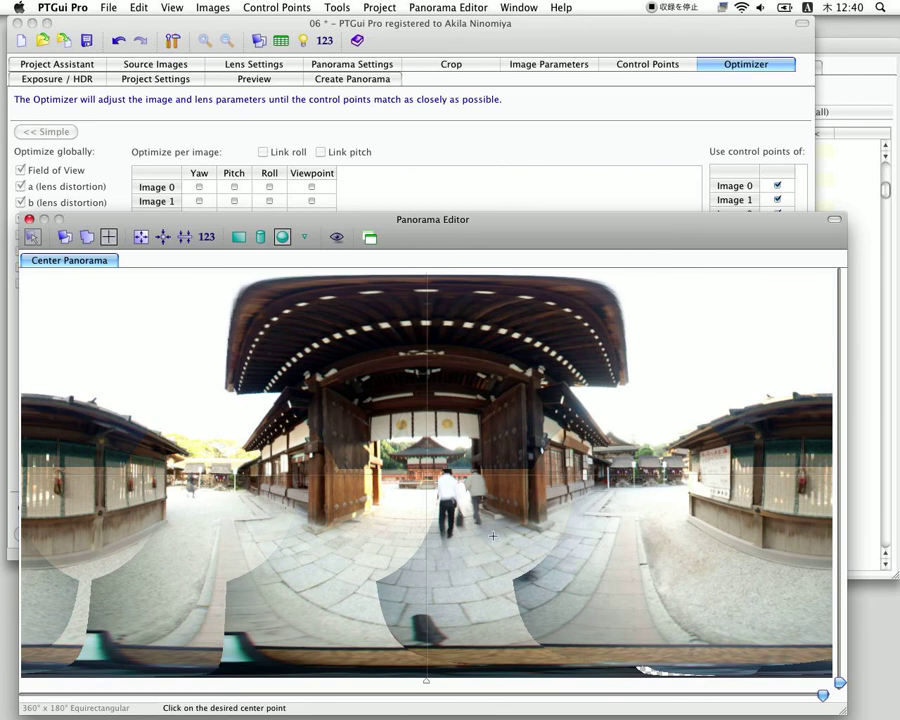
left_click(496, 181)
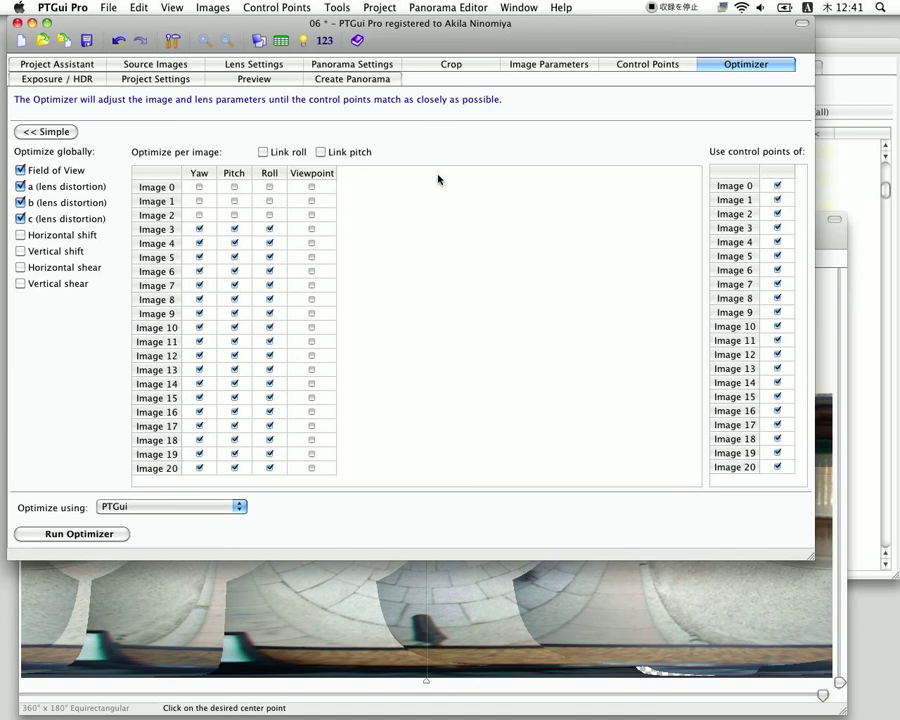
- Examine images 2, 5 and 8, each paired with itself in the control point editor, for usable vertical edges
left_click(648, 66)
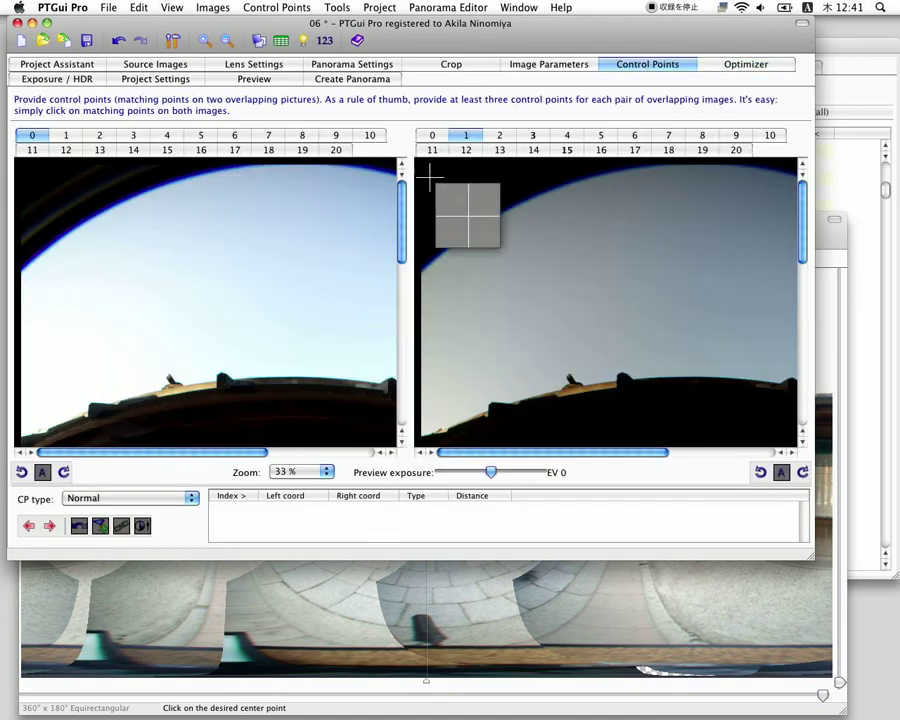
left_click_drag(405, 205, 401, 283)
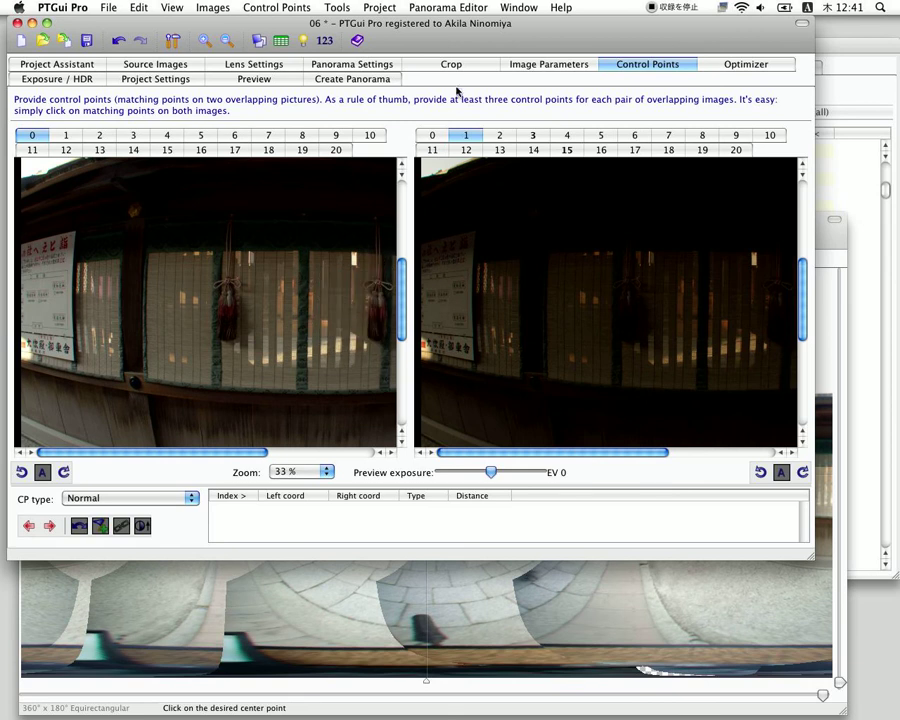
left_click(101, 136)
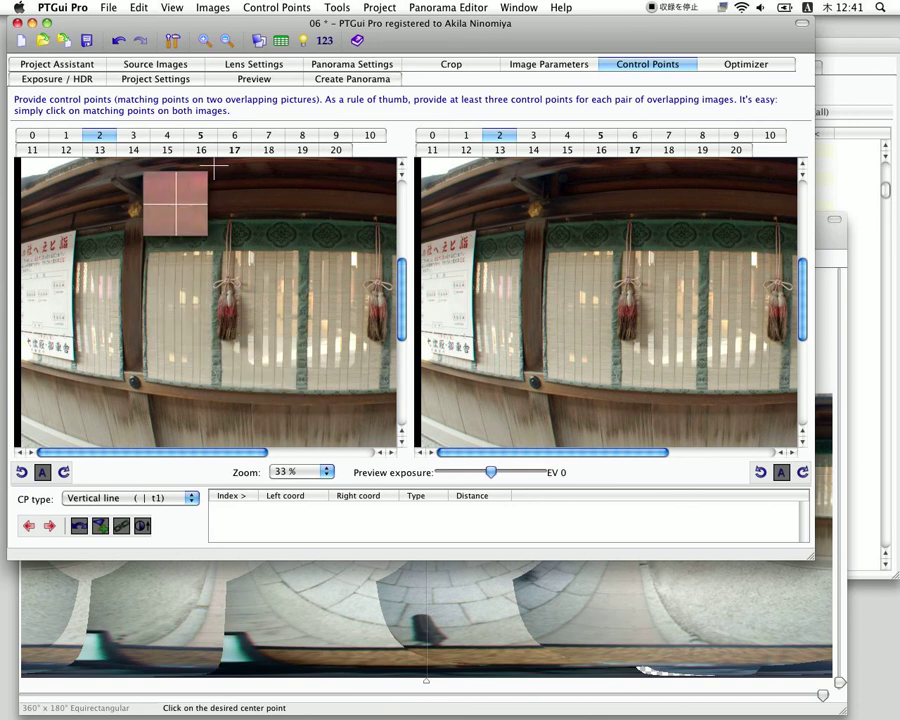
left_click(210, 140)
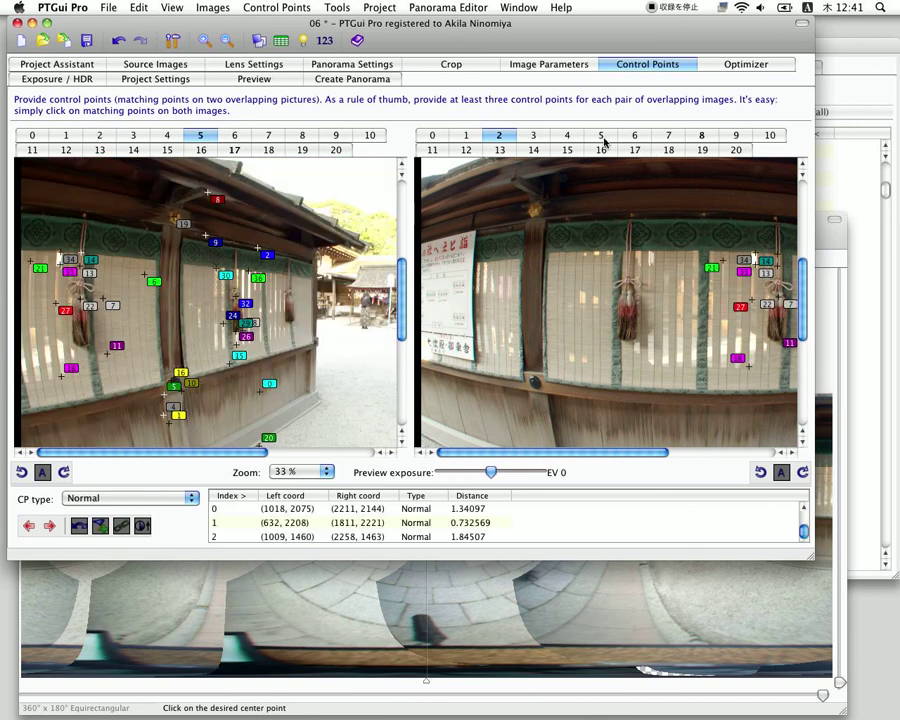
left_click(600, 136)
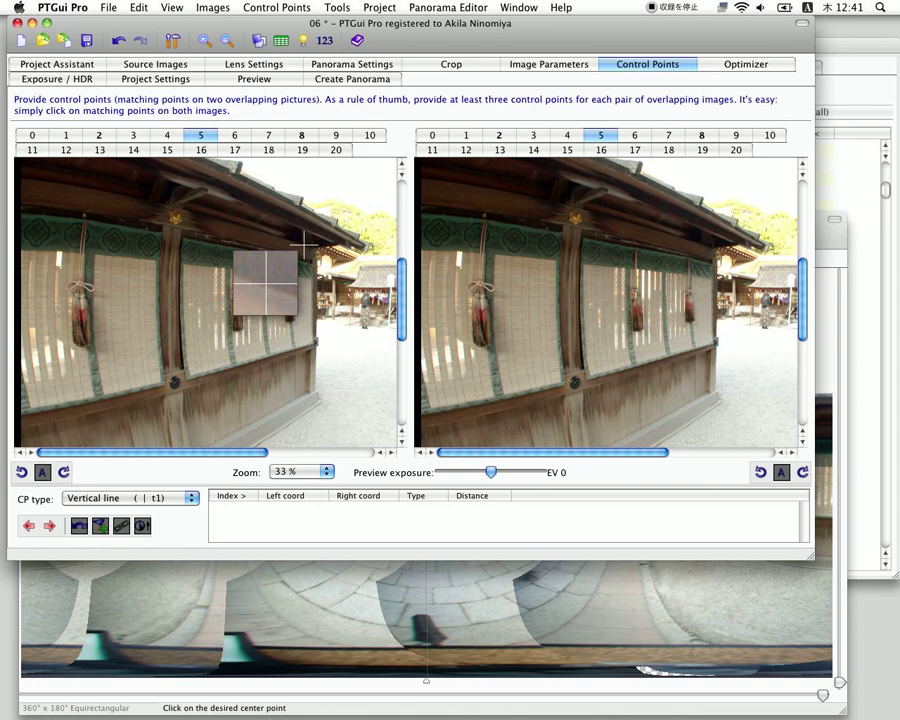
left_click(302, 137)
left_click(700, 137)
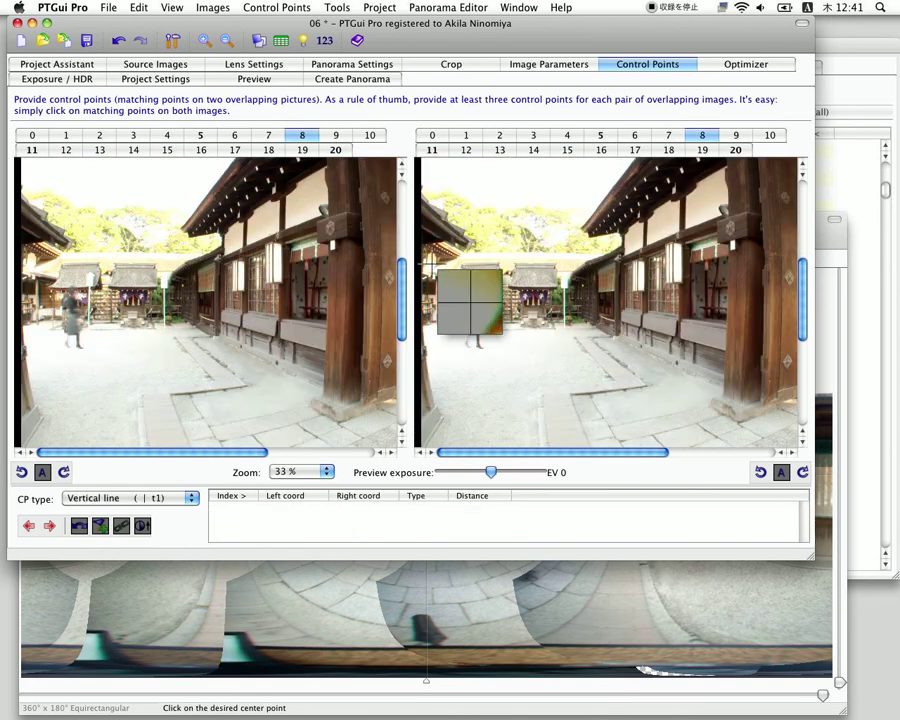
- Pair image 11 with itself and add vertical line control points along the edges of both gate doors
left_click(32, 150)
left_click(432, 150)
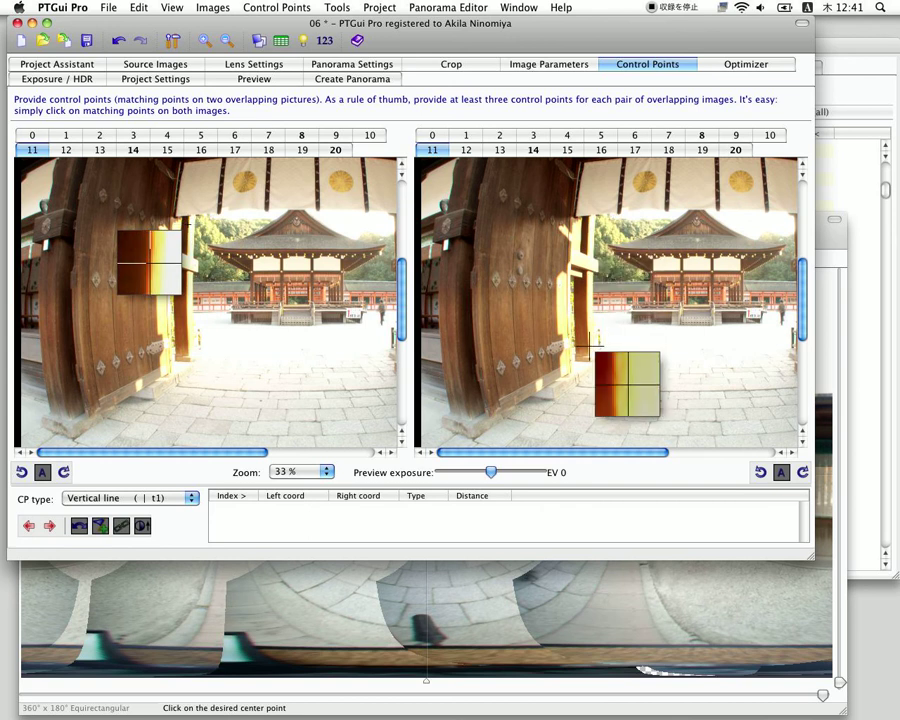
left_click(589, 352)
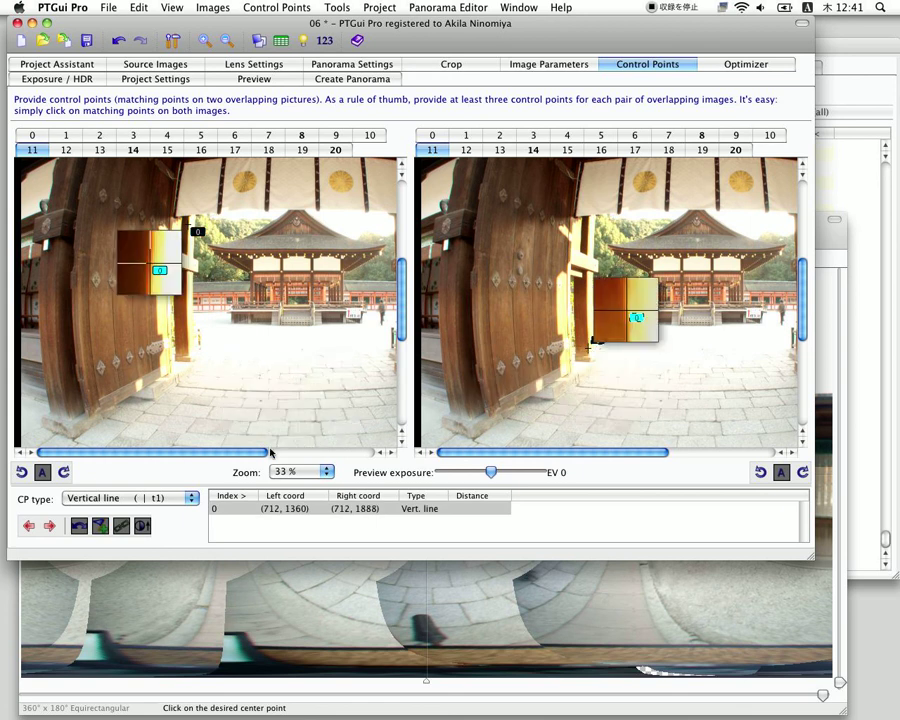
left_click_drag(272, 453, 376, 457)
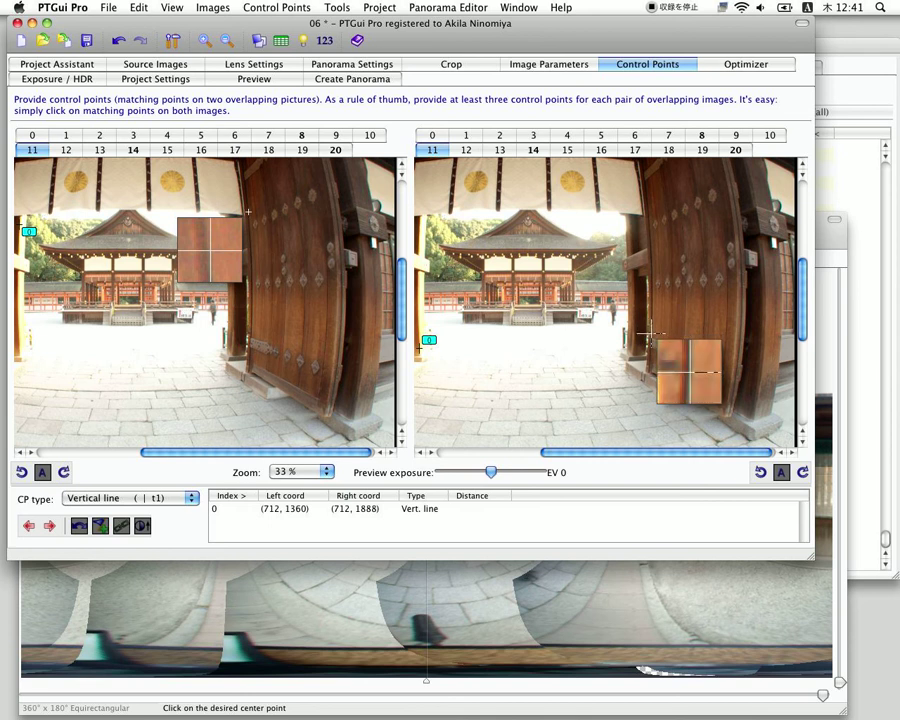
left_click(650, 337)
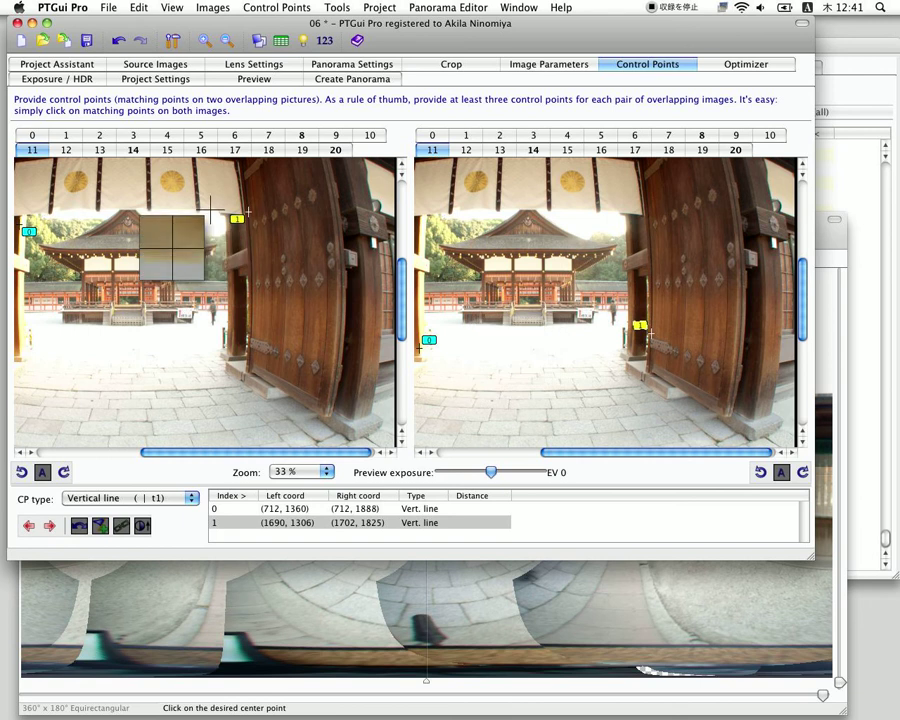
- Pair image 14 with itself and add a vertical line control point pair along the white pole in front of the small shrines
left_click(134, 150)
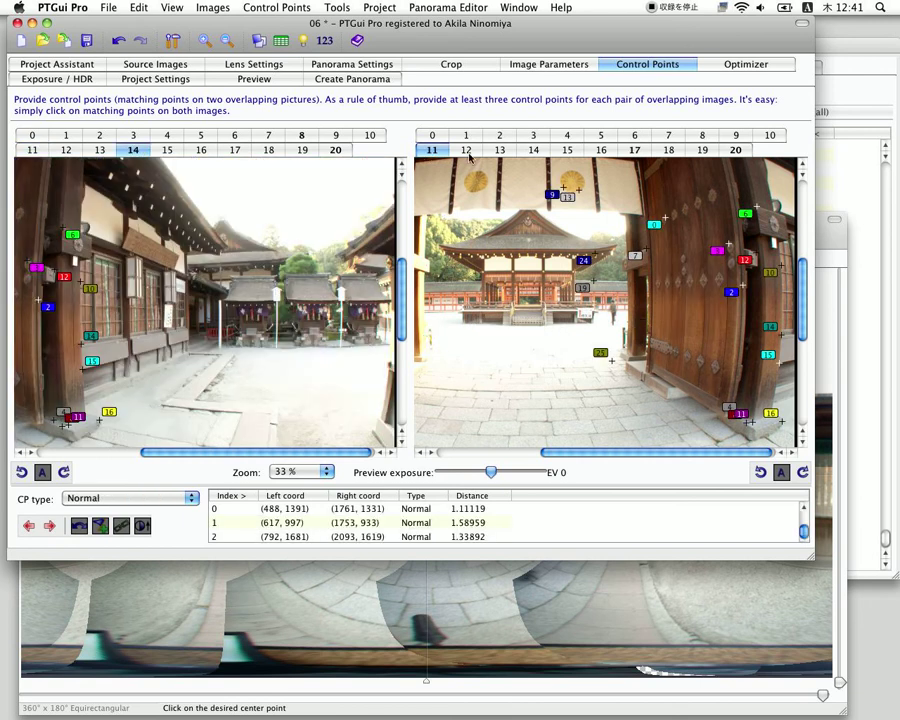
left_click(533, 150)
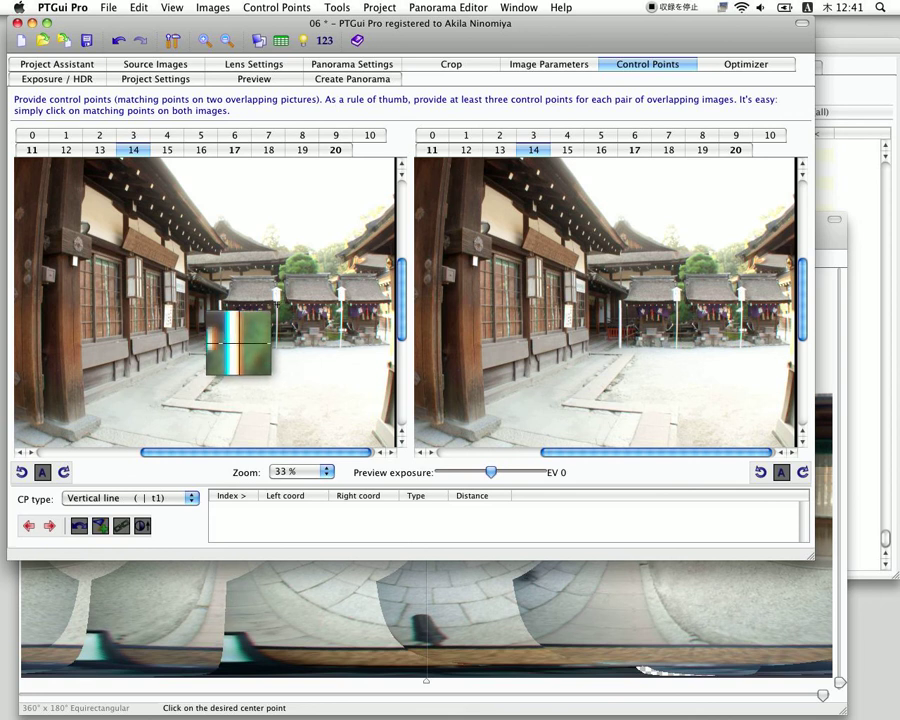
left_click(238, 344)
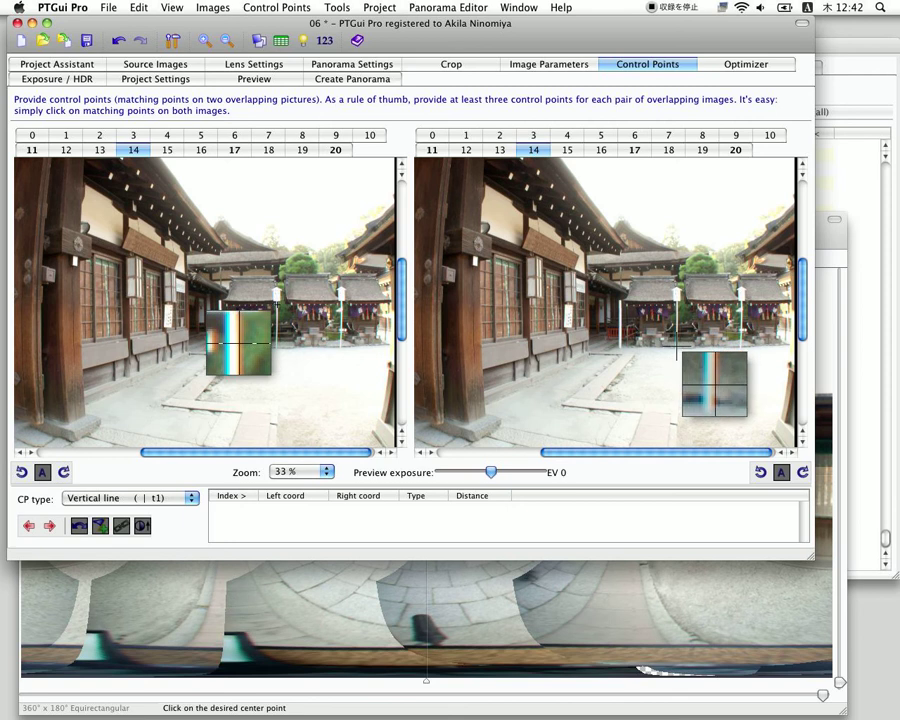
left_click(676, 345)
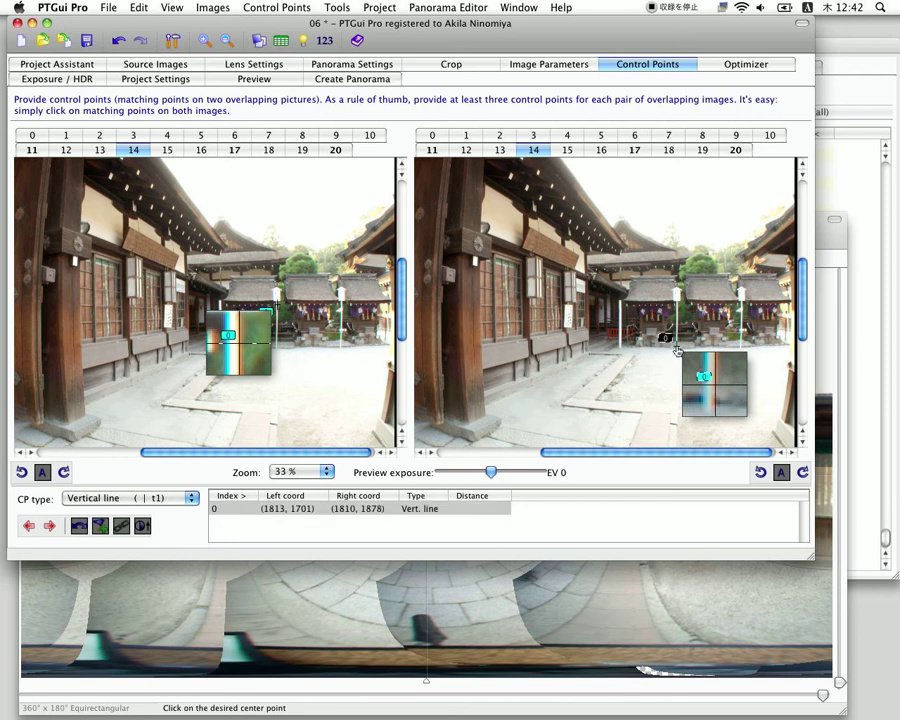
- Run the optimizer with horizontal and vertical shift added and pitch and roll enabled for all images, accept the result, and check the panorama
left_click(731, 66)
left_click(44, 235)
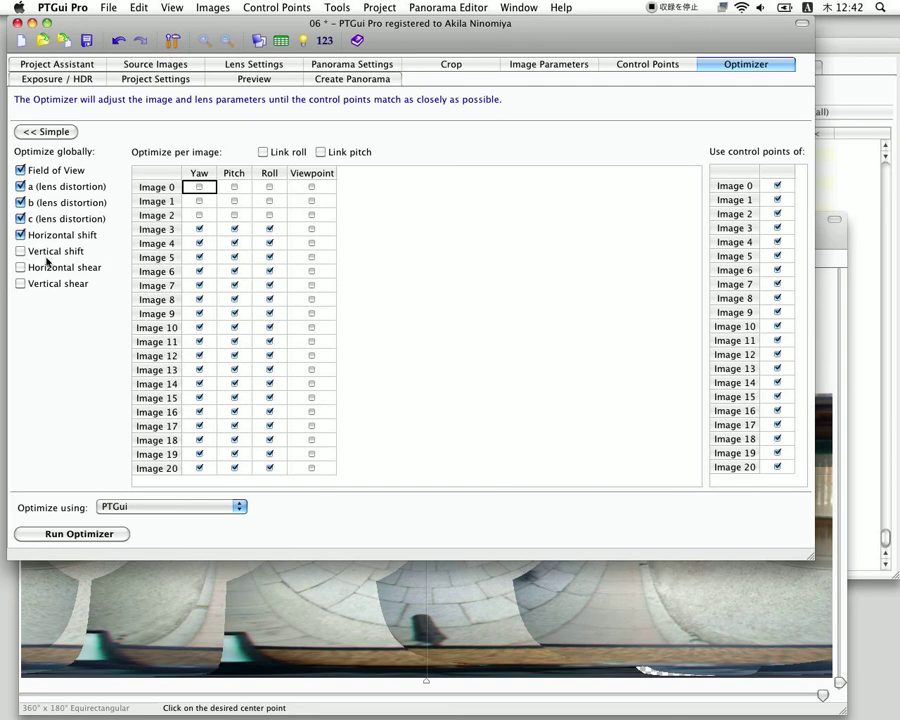
left_click(50, 254)
left_click(85, 537)
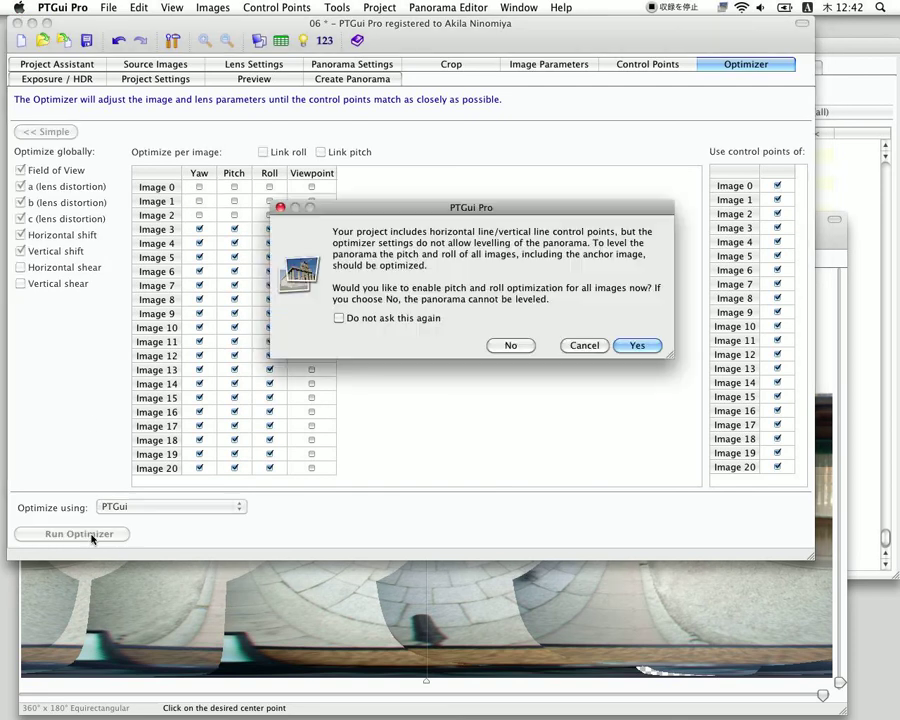
left_click(629, 344)
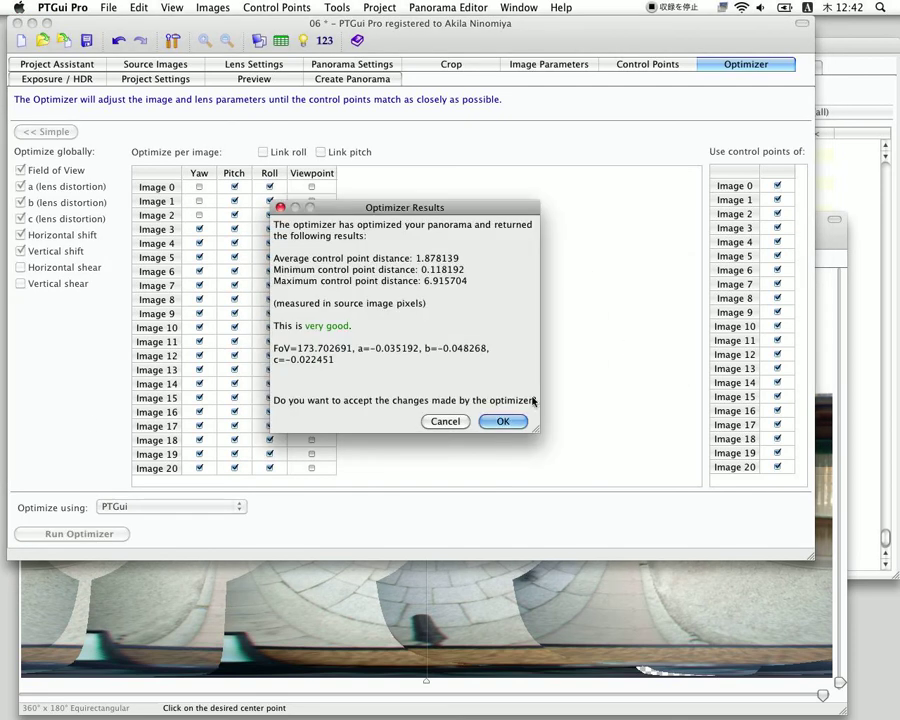
left_click(506, 421)
left_click(836, 252)
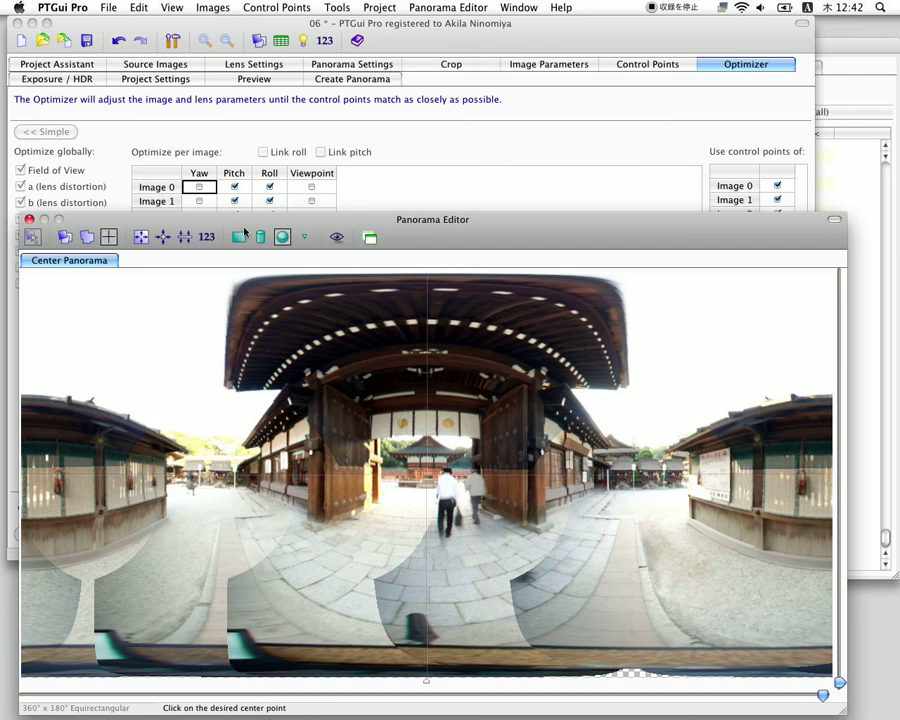
- Set the exposure fusion's target brightness to 0.6 and boost shadows to 2, and apply the settings
left_click(285, 150)
left_click(82, 83)
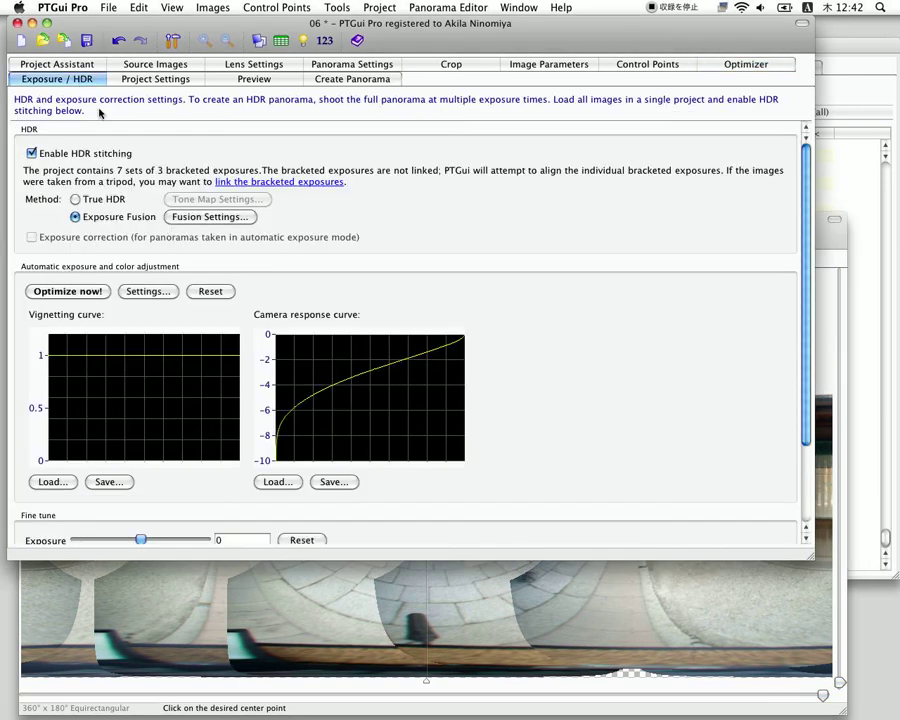
left_click(210, 217)
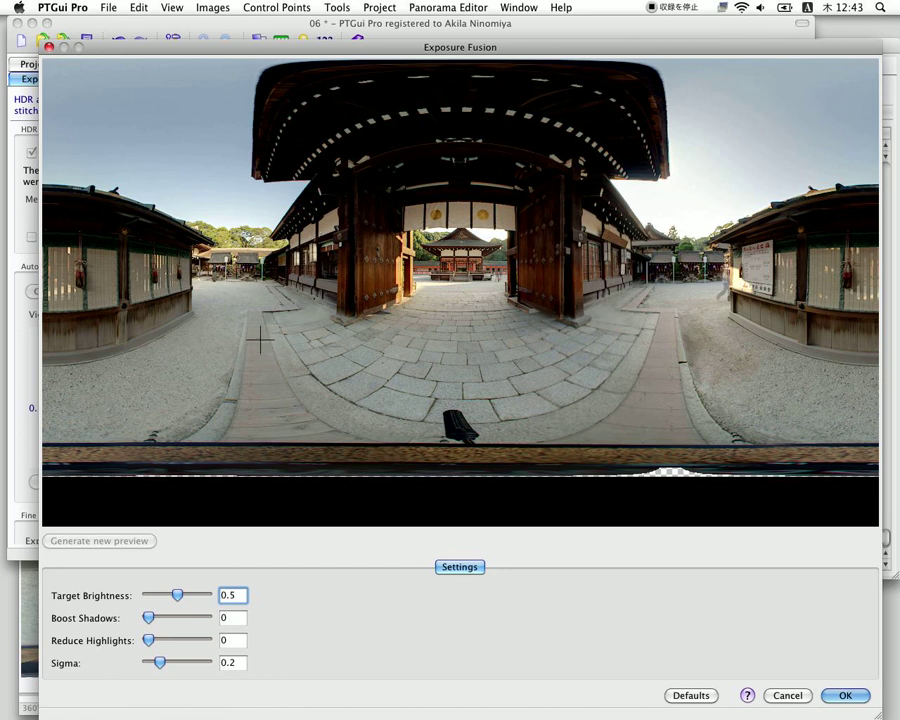
mouse_move(183, 598)
left_mouse_down()
mouse_move(156, 621)
mouse_move(177, 619)
left_mouse_up()
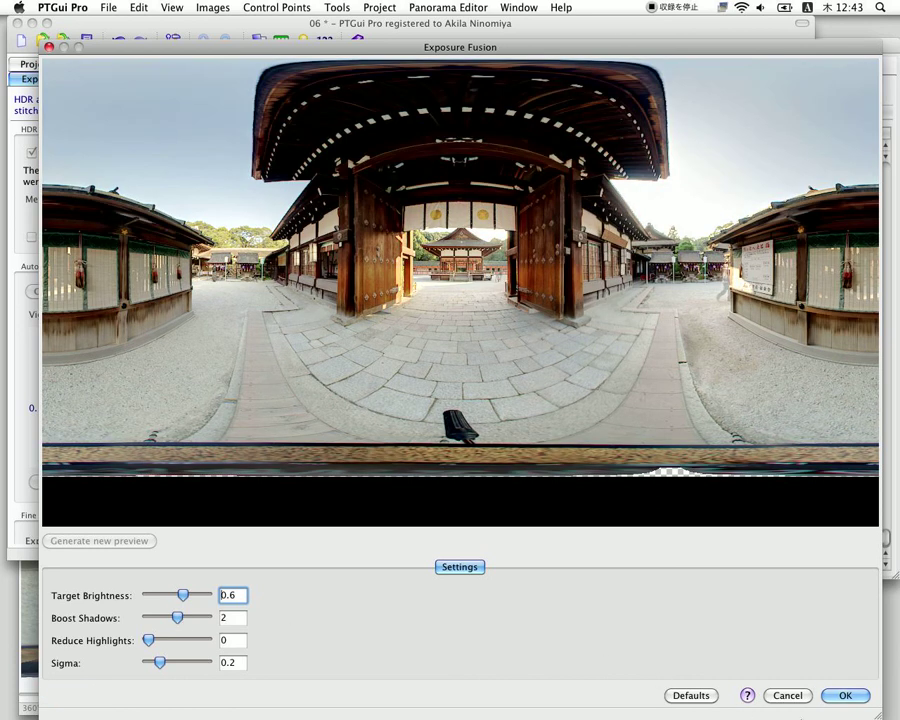
left_click(842, 696)
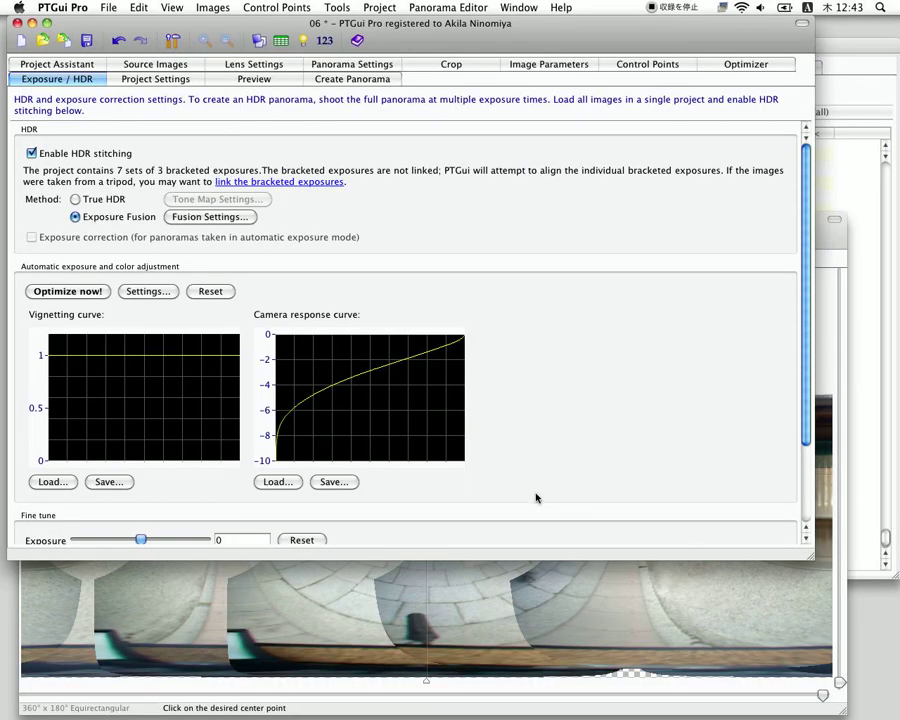
- Set the output panorama's size to 7016 × 3508 pixels using the optimum size options
left_click(378, 86)
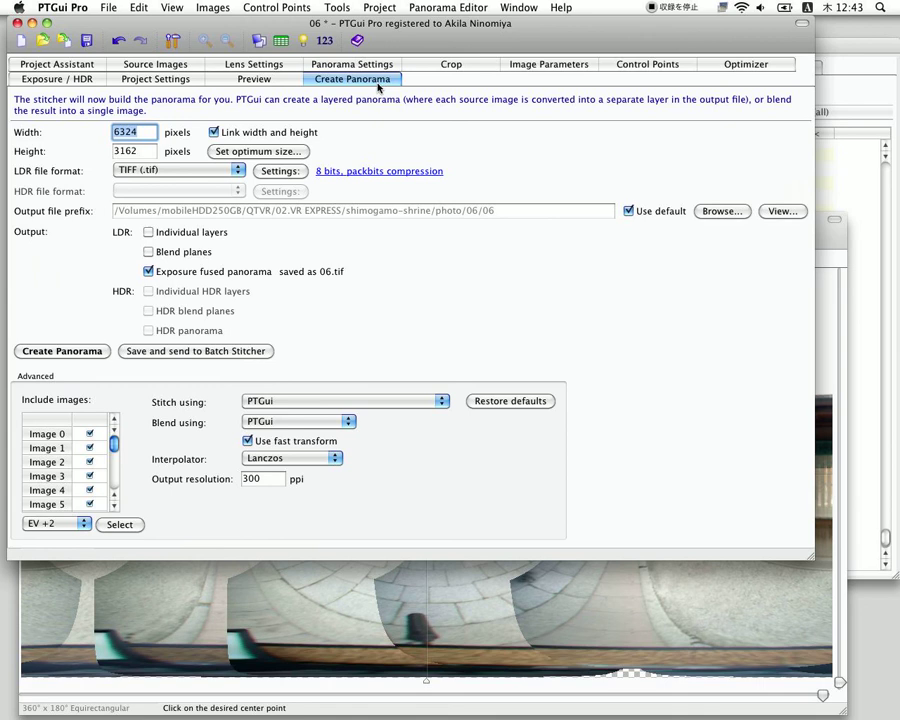
left_click(291, 152)
left_click(314, 162)
- Save the panorama project and close its window
left_click(108, 7)
left_click(116, 86)
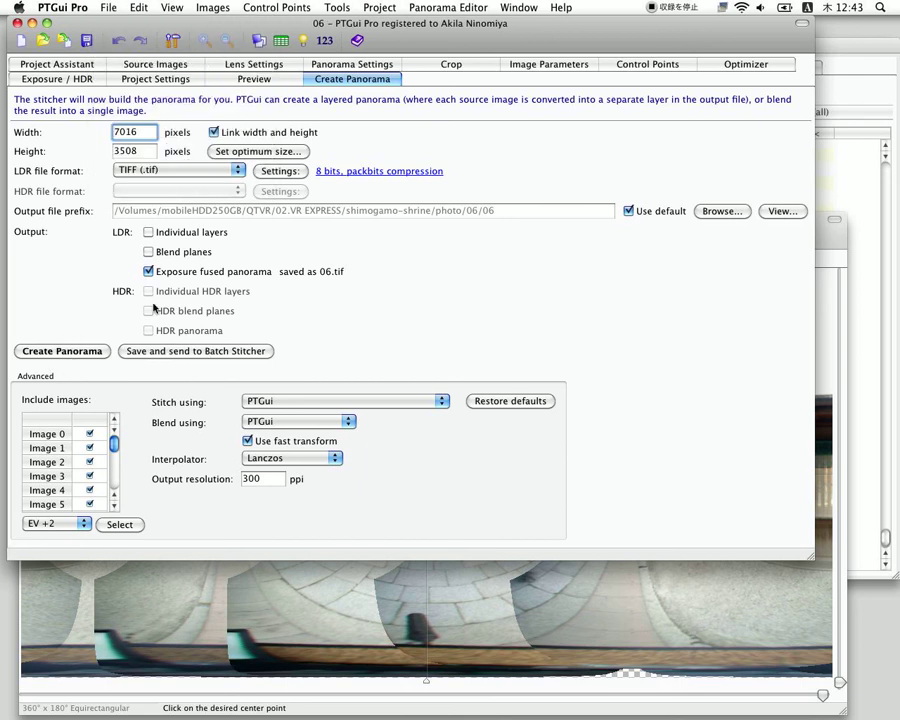
left_click(16, 22)
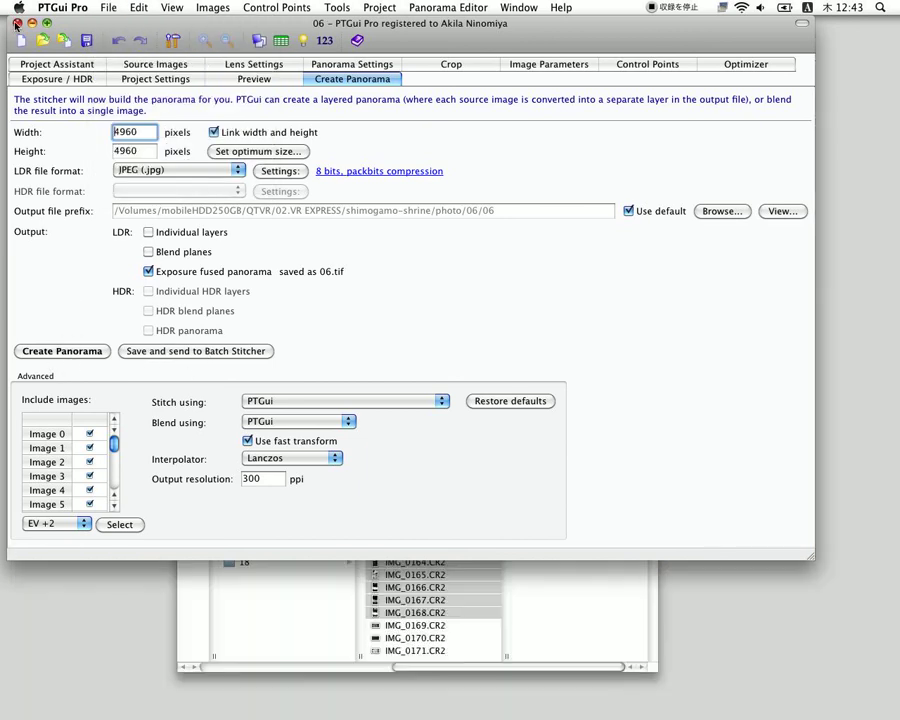